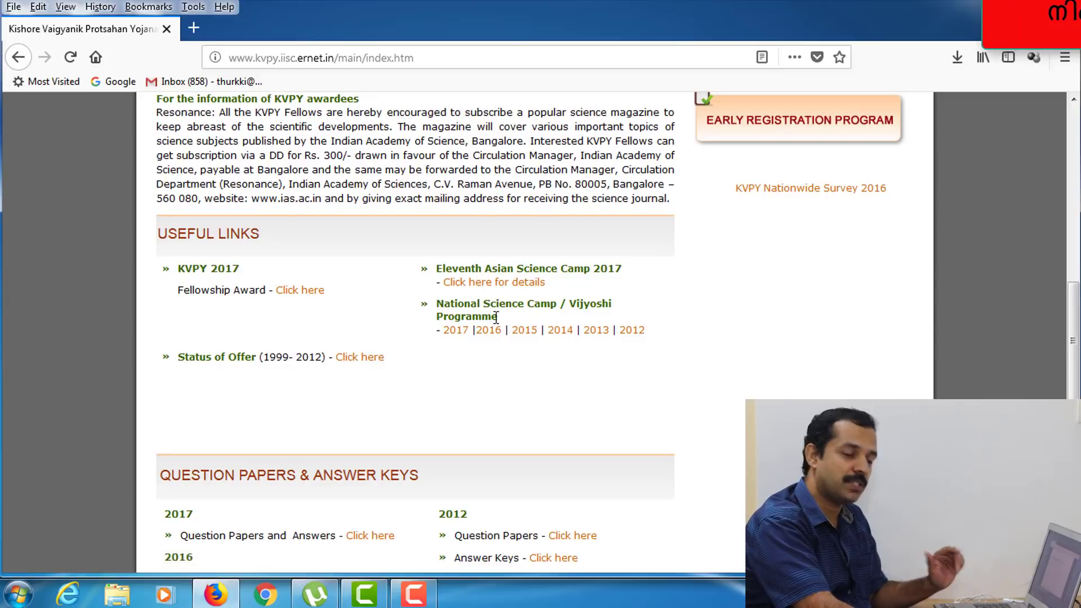
- Open the KVPY Online application 2018 instructions and tick the disclaimer that all were read
{"action": "scroll", "coordinate": [492, 328], "scroll_direction": "down", "scroll_amount": 5}
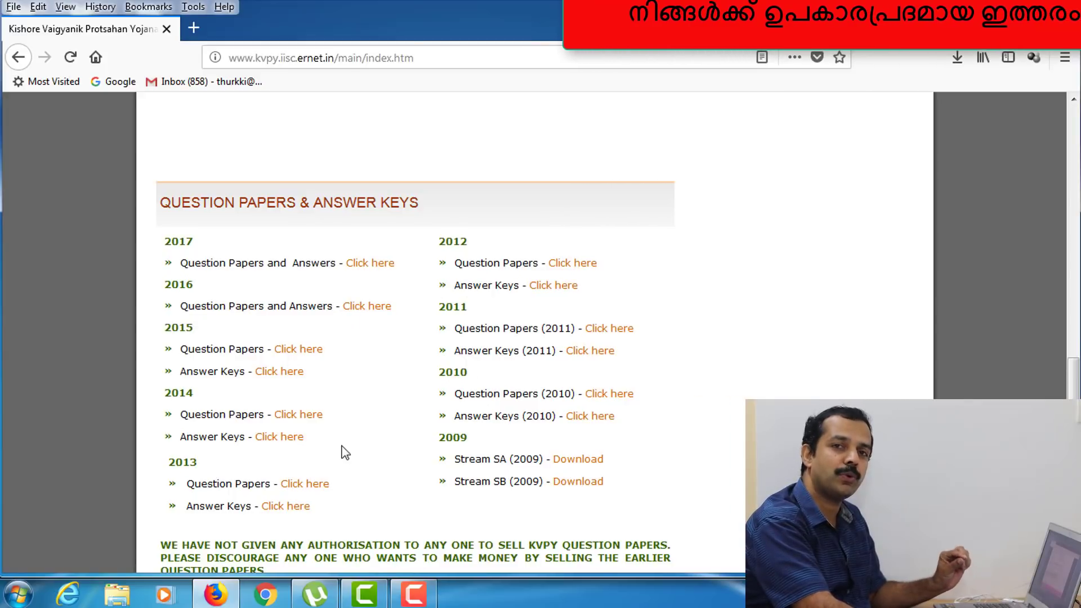
{"action": "scroll", "coordinate": [345, 451], "scroll_direction": "down", "scroll_amount": 6}
{"action": "scroll", "coordinate": [349, 442], "scroll_direction": "up", "scroll_amount": 8}
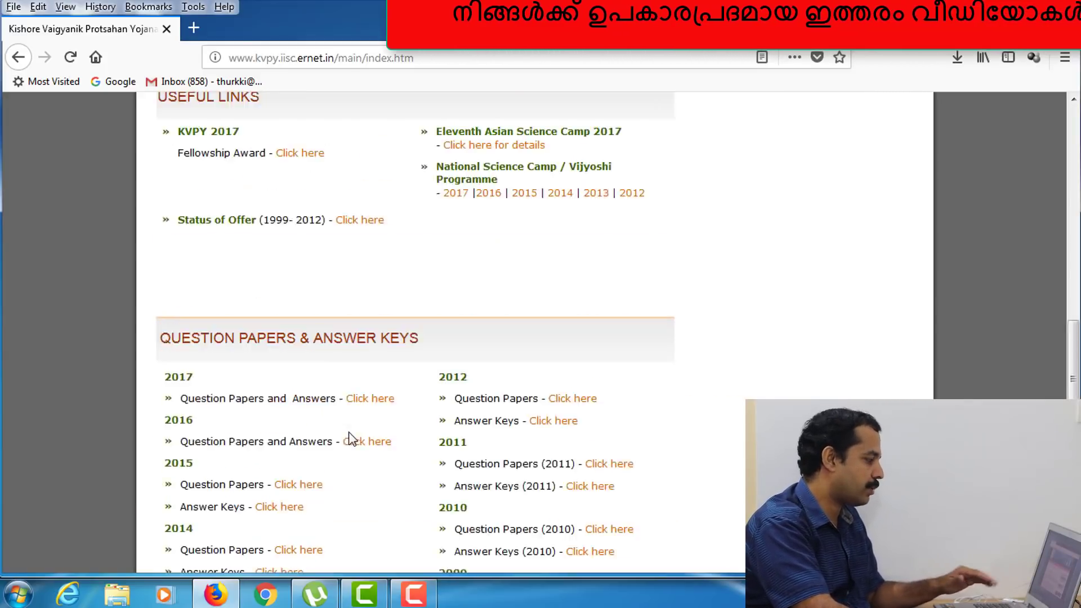
{"action": "scroll", "coordinate": [350, 438], "scroll_direction": "up", "scroll_amount": 15}
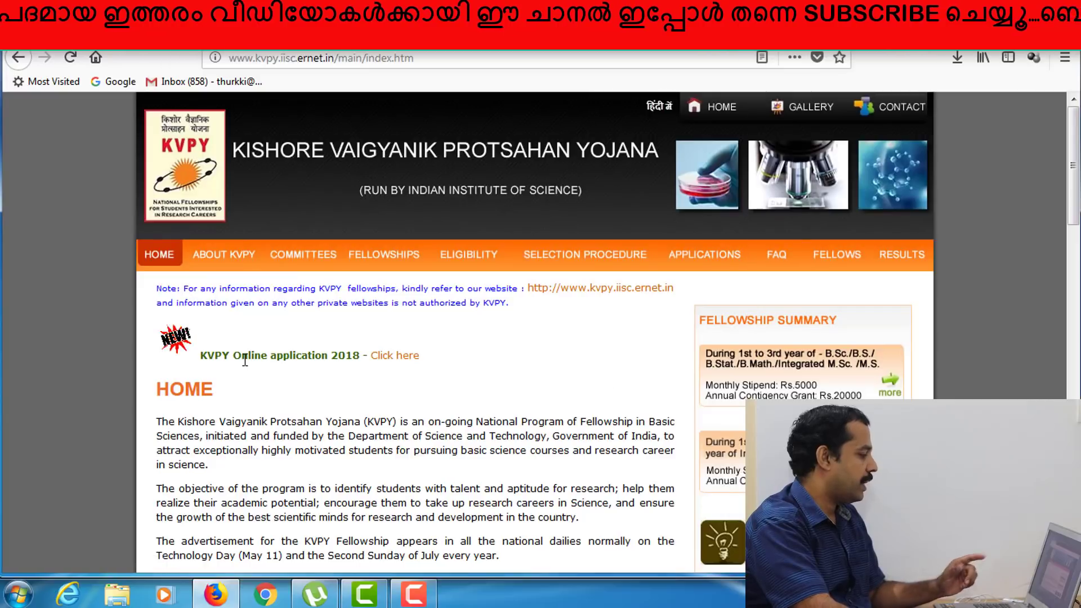
{"action": "left_click", "coordinate": [396, 363]}
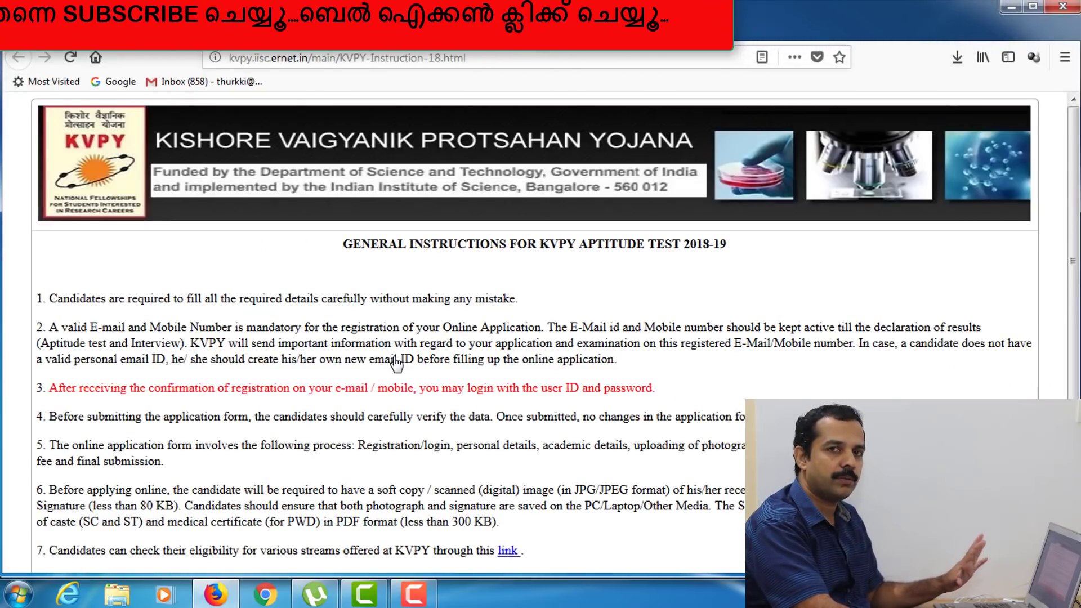
{"action": "scroll", "coordinate": [396, 364], "scroll_direction": "down", "scroll_amount": 3}
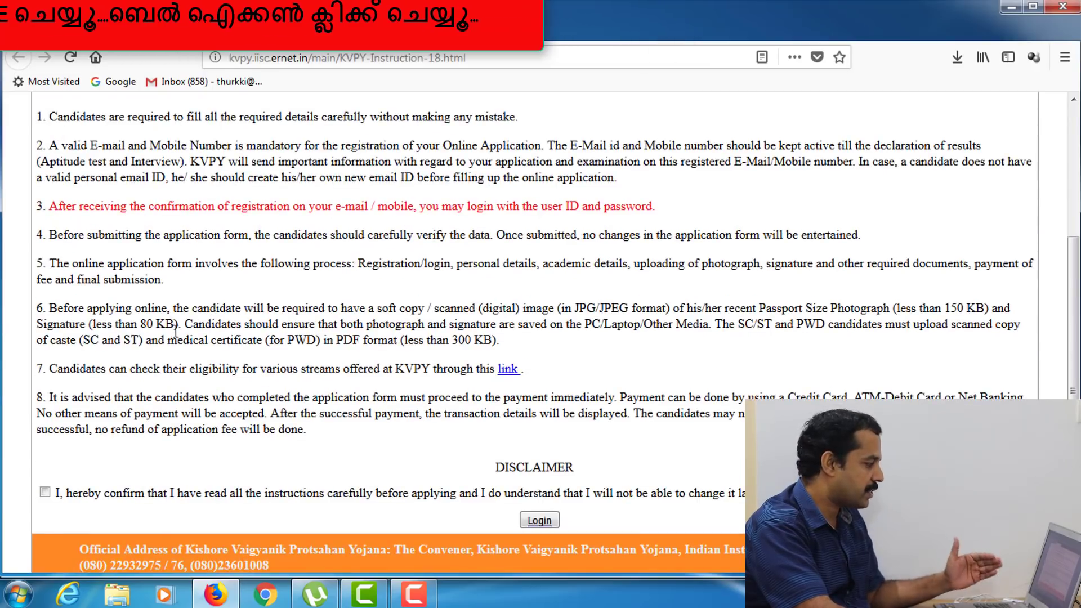
{"action": "scroll", "coordinate": [169, 405], "scroll_direction": "down", "scroll_amount": 1}
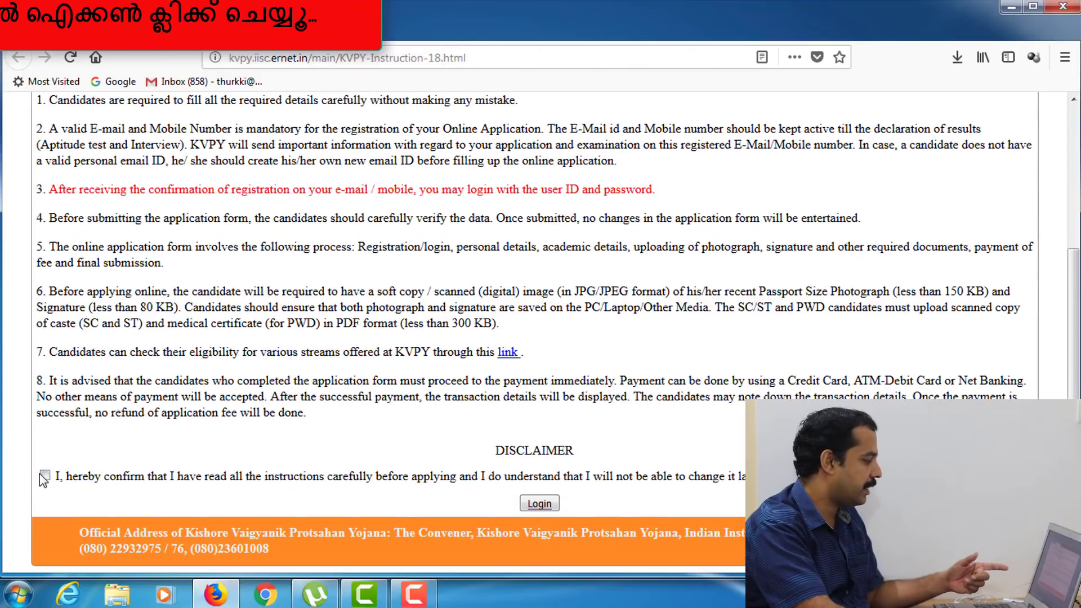
{"action": "left_click", "coordinate": [45, 476]}
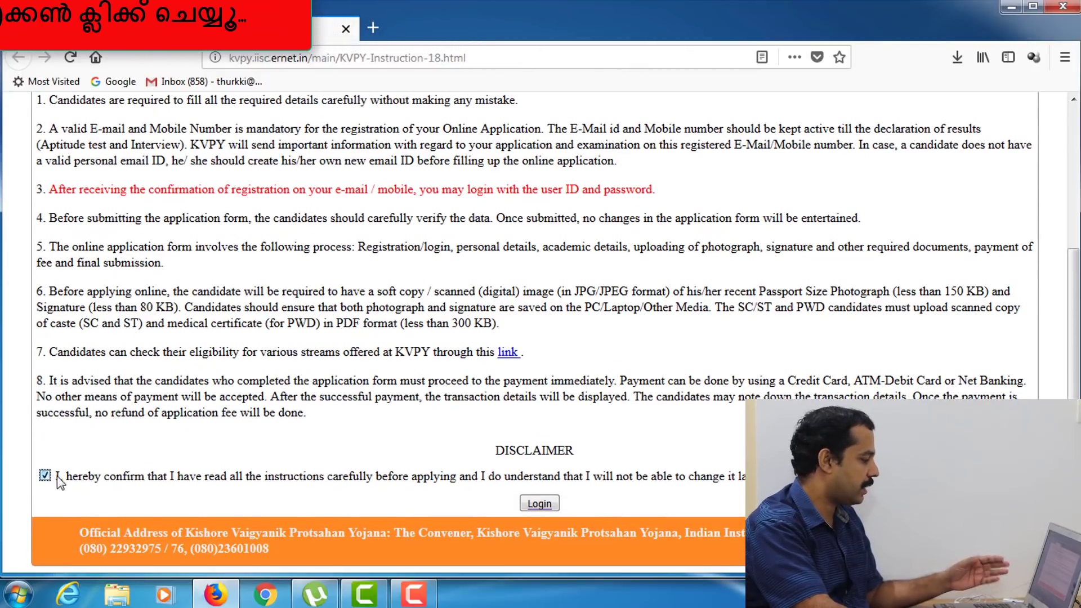
- Go to Candidate Login, open the new-candidate registration form, and dismiss the browser notice
{"action": "left_click", "coordinate": [533, 504]}
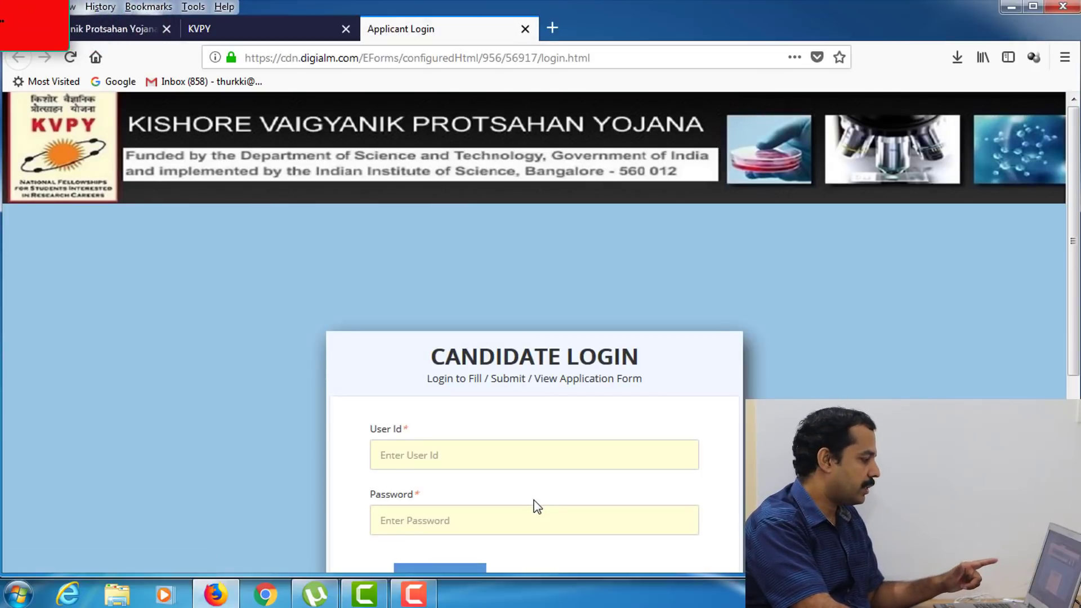
{"action": "scroll", "coordinate": [536, 507], "scroll_direction": "down", "scroll_amount": 5}
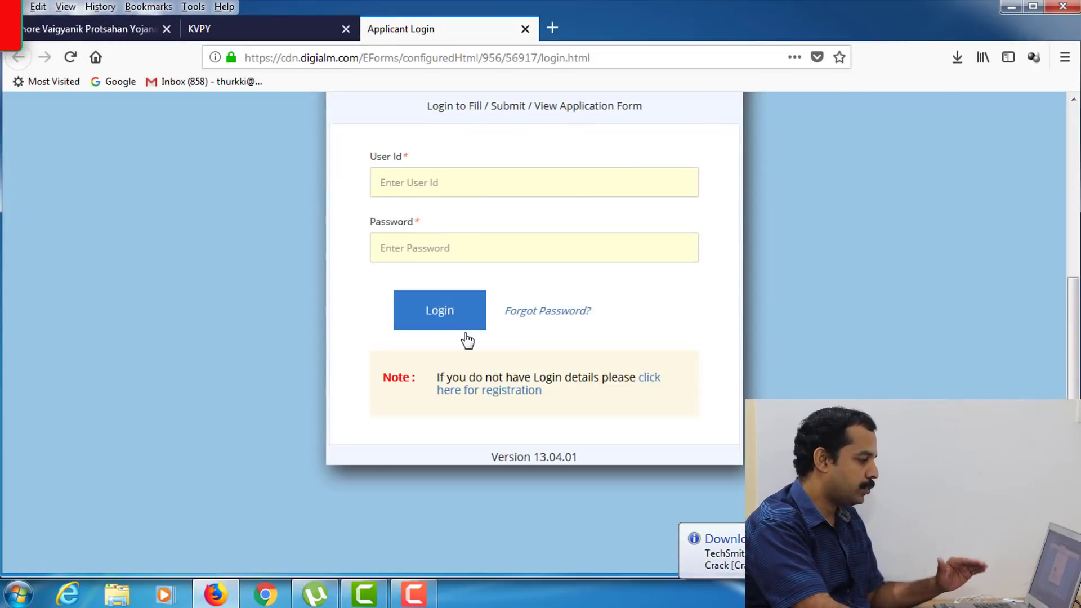
{"action": "left_click", "coordinate": [490, 390]}
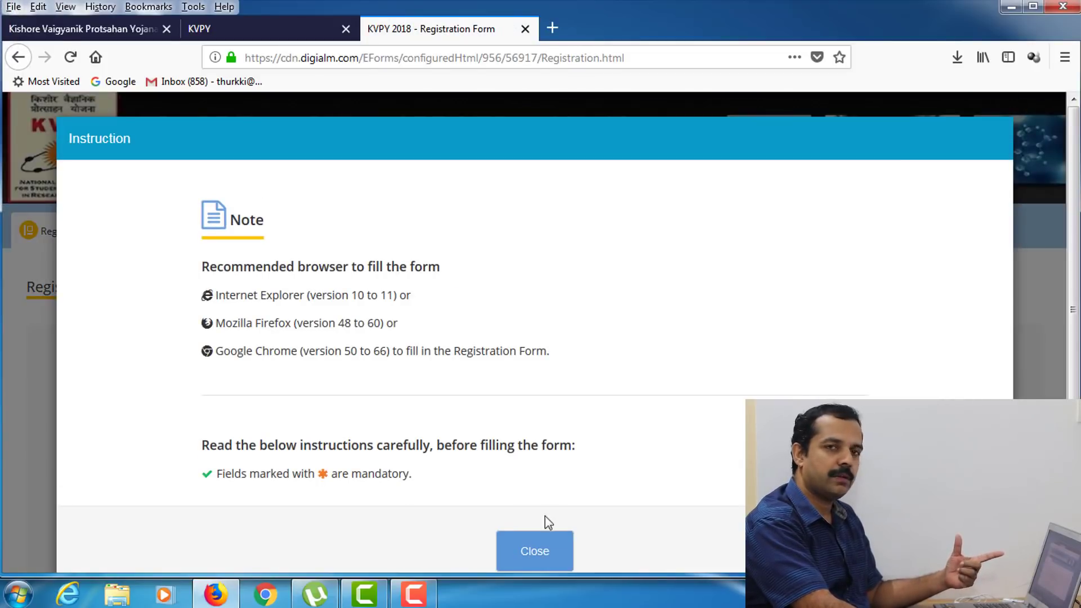
{"action": "left_click", "coordinate": [545, 539]}
{"action": "left_click", "coordinate": [450, 385]}
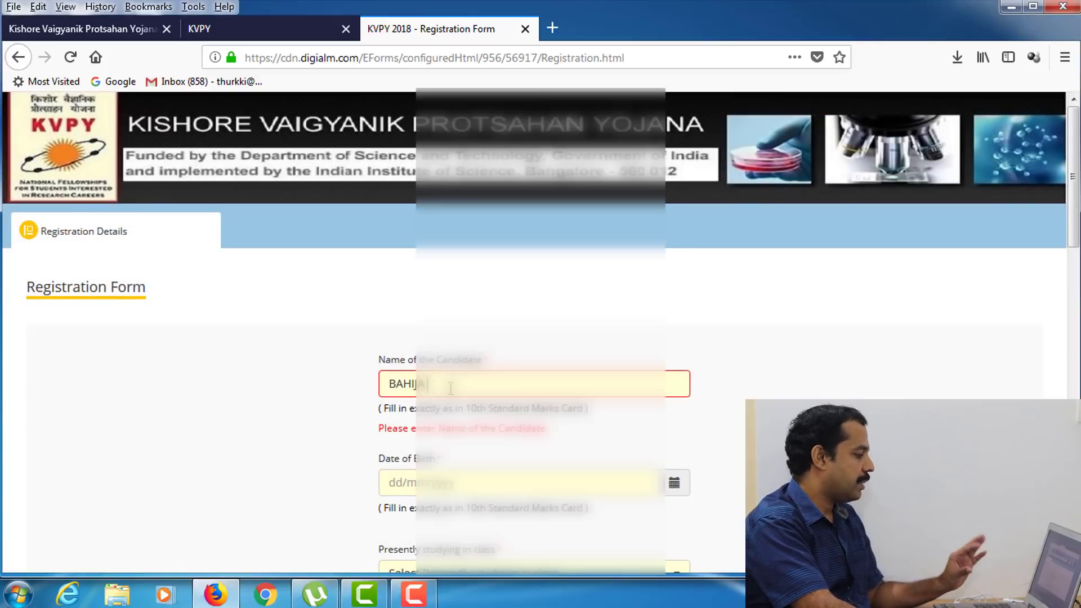
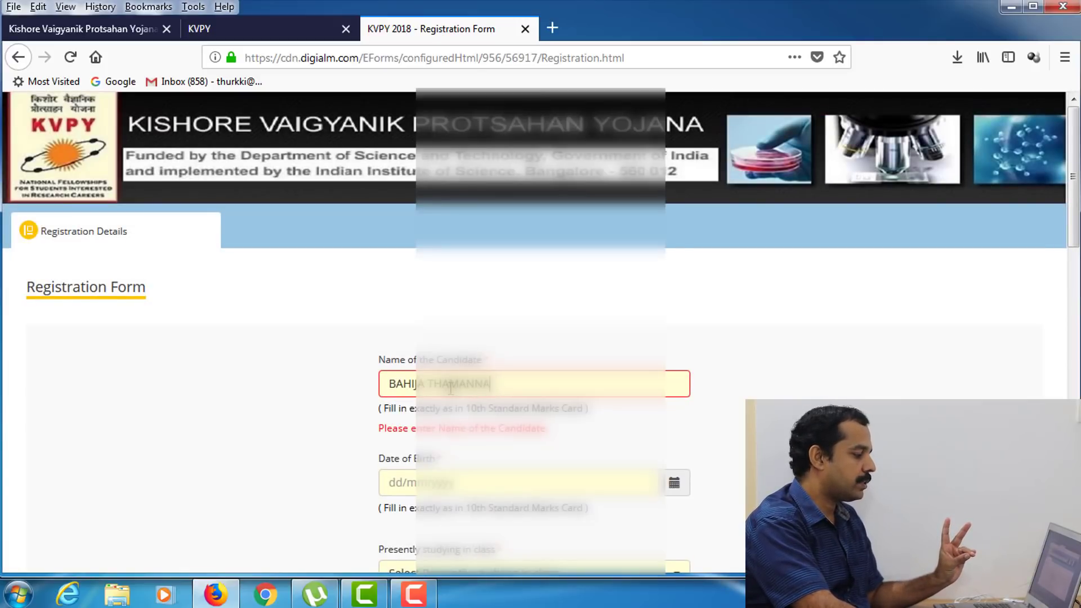
{"action": "left_click", "coordinate": [476, 489]}
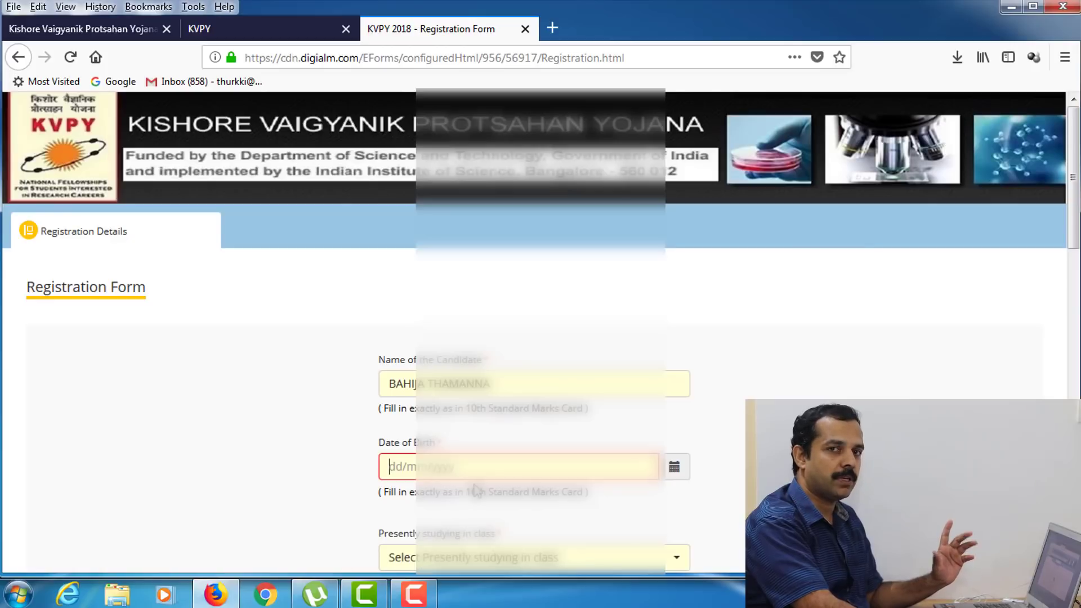
{"action": "left_click", "coordinate": [674, 473]}
{"action": "left_click", "coordinate": [469, 243]}
{"action": "left_click", "coordinate": [469, 243]}
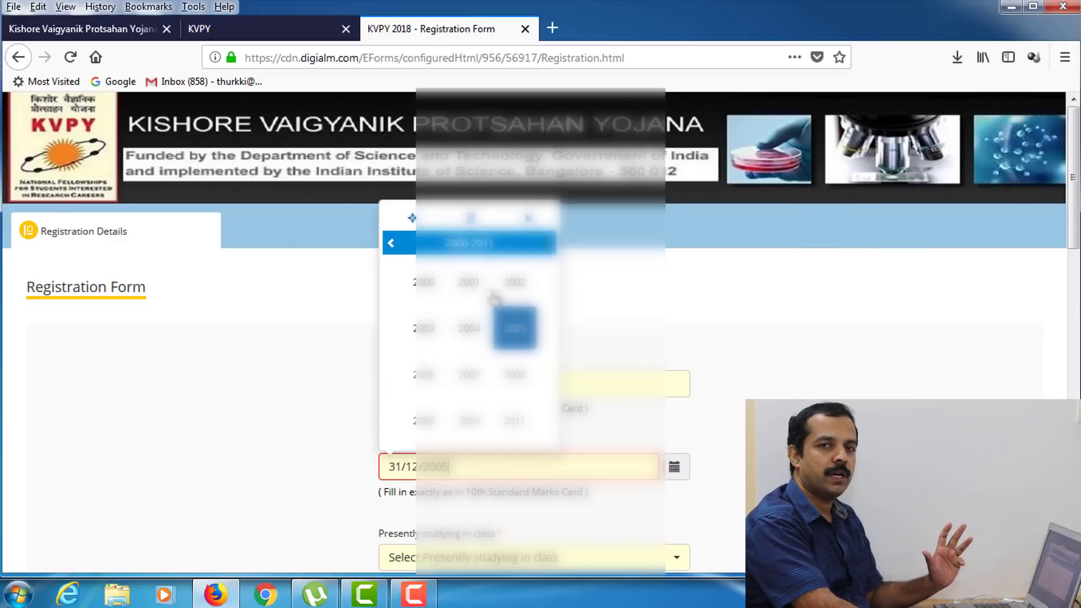
{"action": "left_click", "coordinate": [443, 298]}
{"action": "left_click", "coordinate": [443, 298]}
{"action": "left_click", "coordinate": [519, 310]}
- Set the present class to Class 12th and enter and confirm the mobile number
{"action": "scroll", "coordinate": [501, 422], "scroll_direction": "down", "scroll_amount": 3}
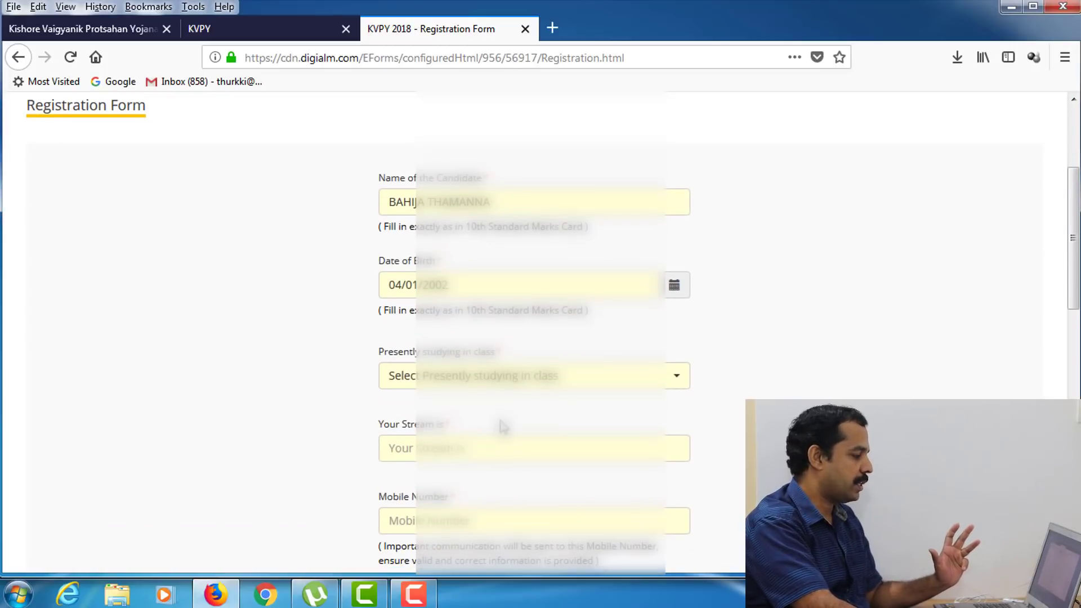
{"action": "left_click", "coordinate": [536, 383]}
{"action": "left_click", "coordinate": [506, 465]}
{"action": "scroll", "coordinate": [620, 338], "scroll_direction": "down", "scroll_amount": 4}
{"action": "left_click", "coordinate": [491, 255]}
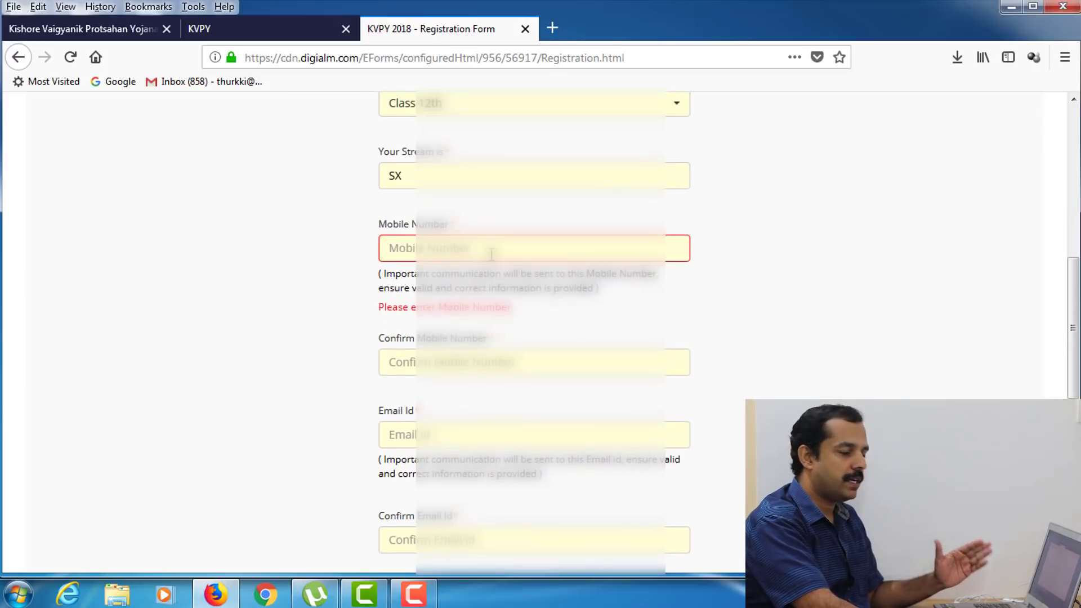
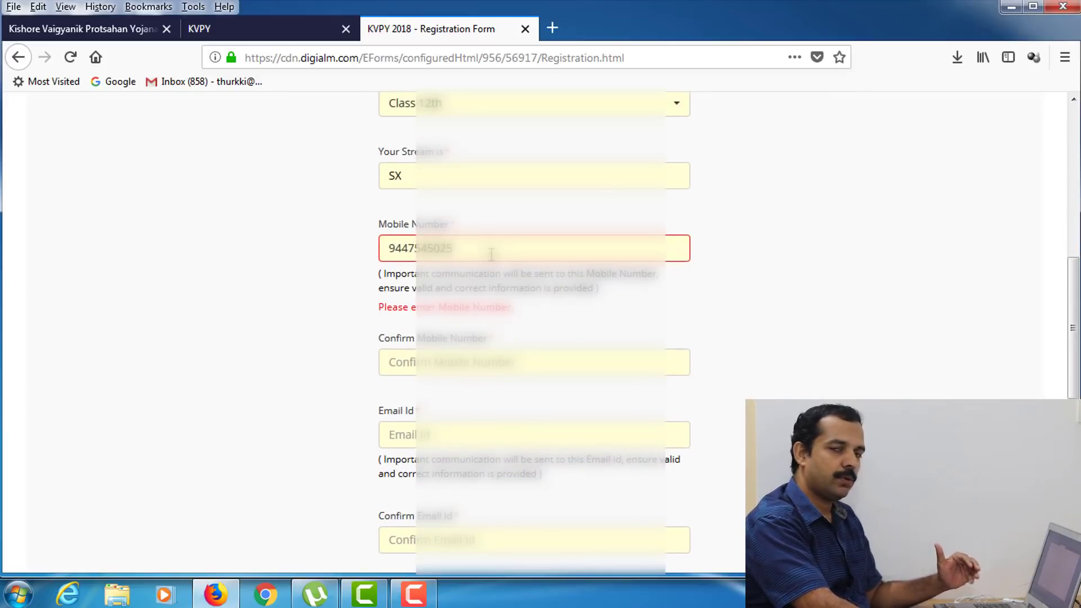
{"action": "left_click", "coordinate": [467, 362]}
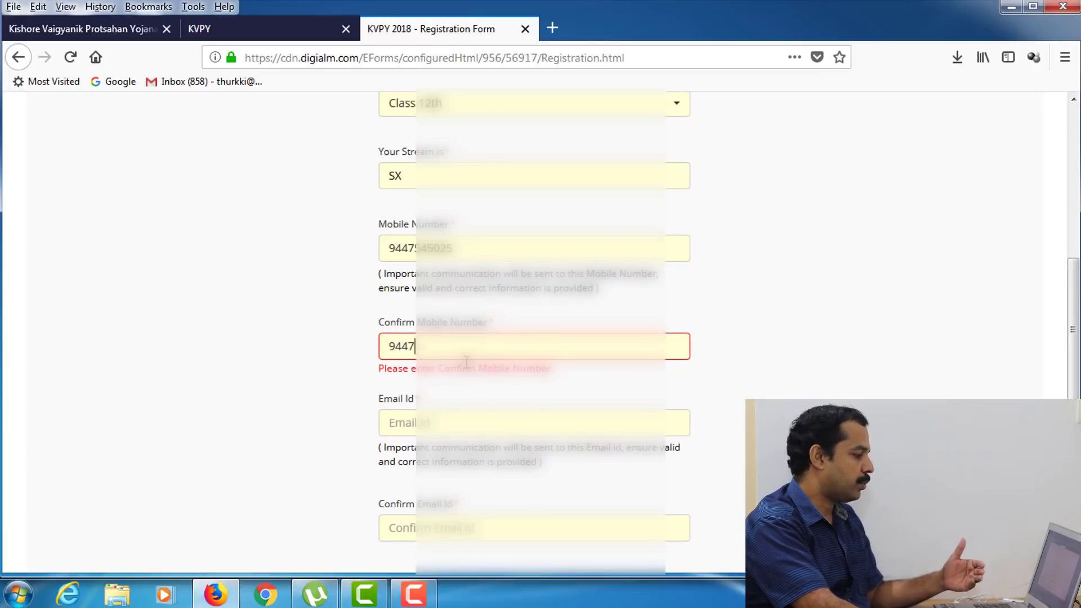
- Fill in and confirm the e-mail address, and set the nationality to Indian
{"action": "scroll", "coordinate": [445, 282], "scroll_direction": "down", "scroll_amount": 3}
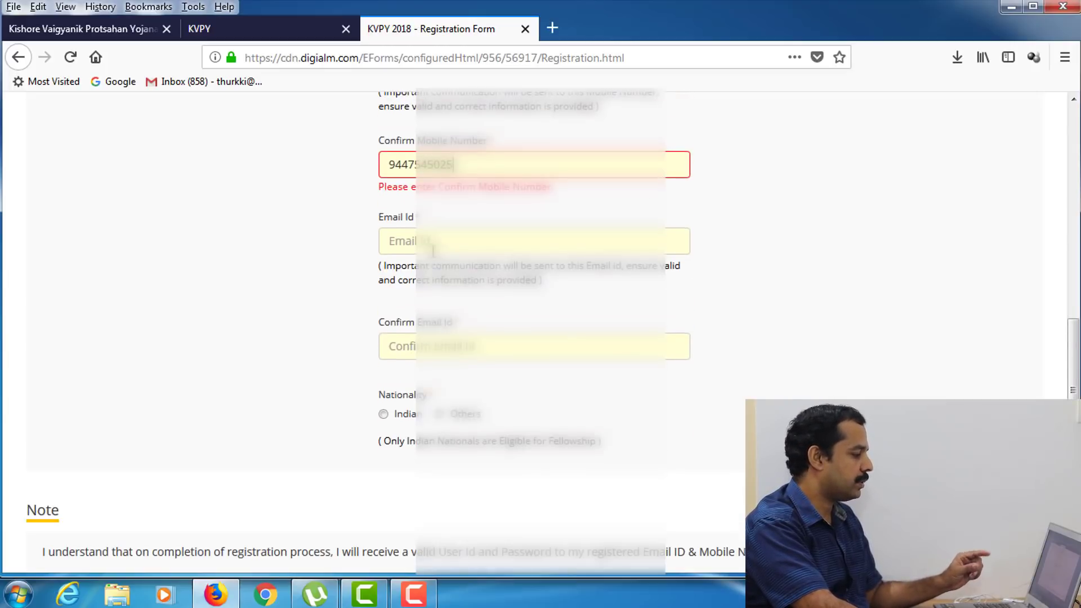
{"action": "key", "text": "Tab"}
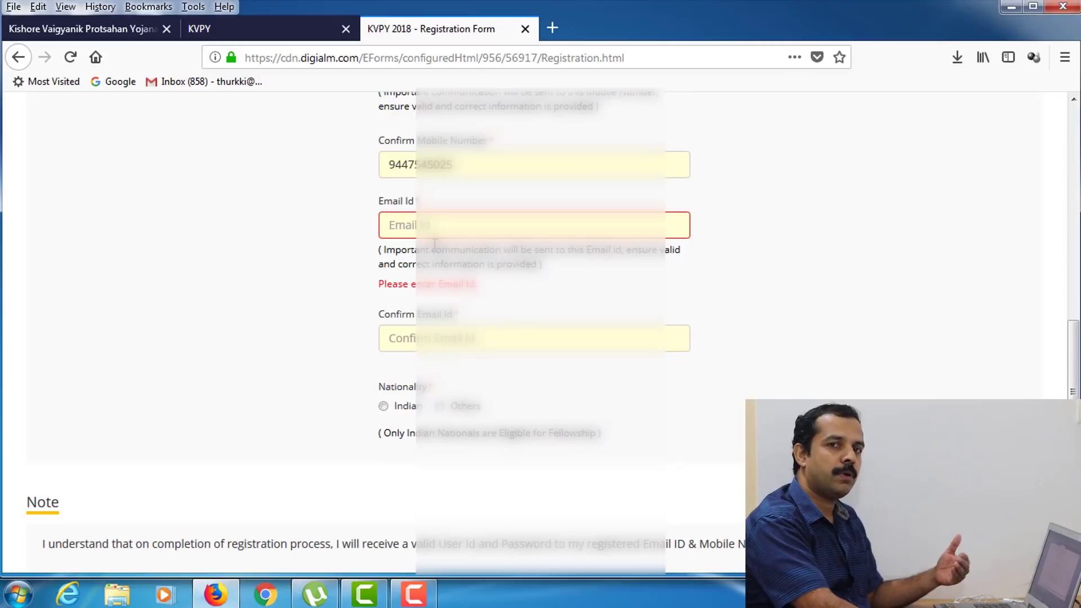
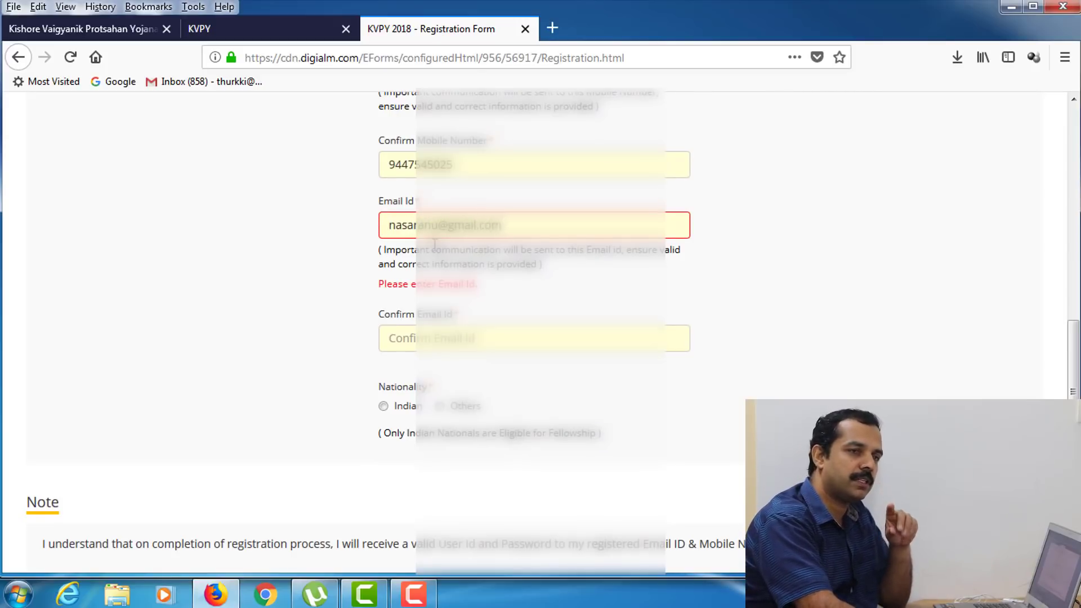
{"action": "key", "text": "Tab"}
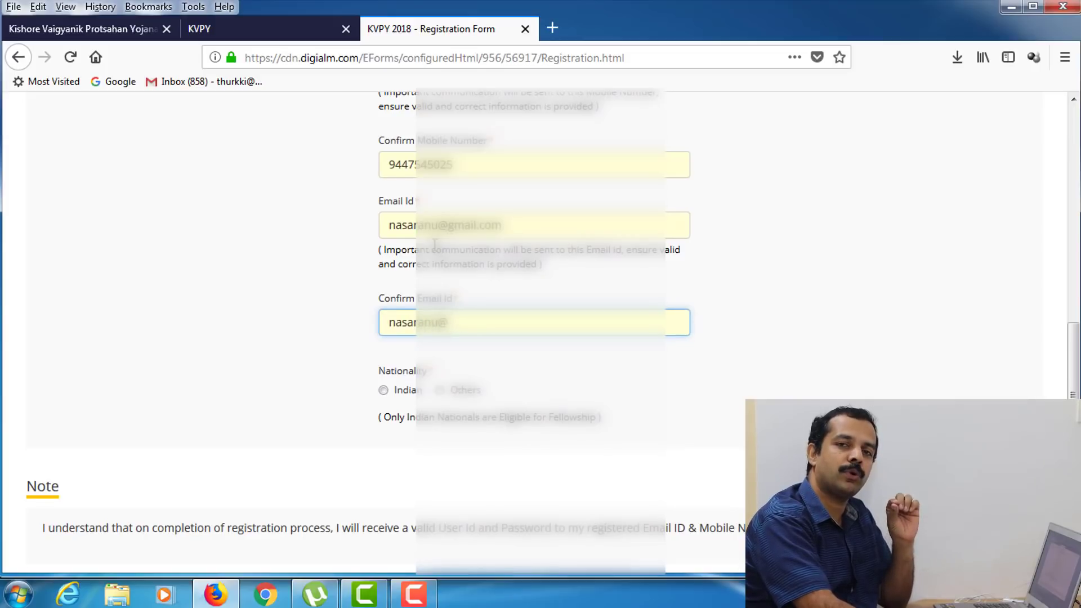
{"action": "left_click", "coordinate": [383, 390]}
- Enter the captcha text, accept the registration note, and submit the form
{"action": "scroll", "coordinate": [541, 362], "scroll_direction": "down", "scroll_amount": 5}
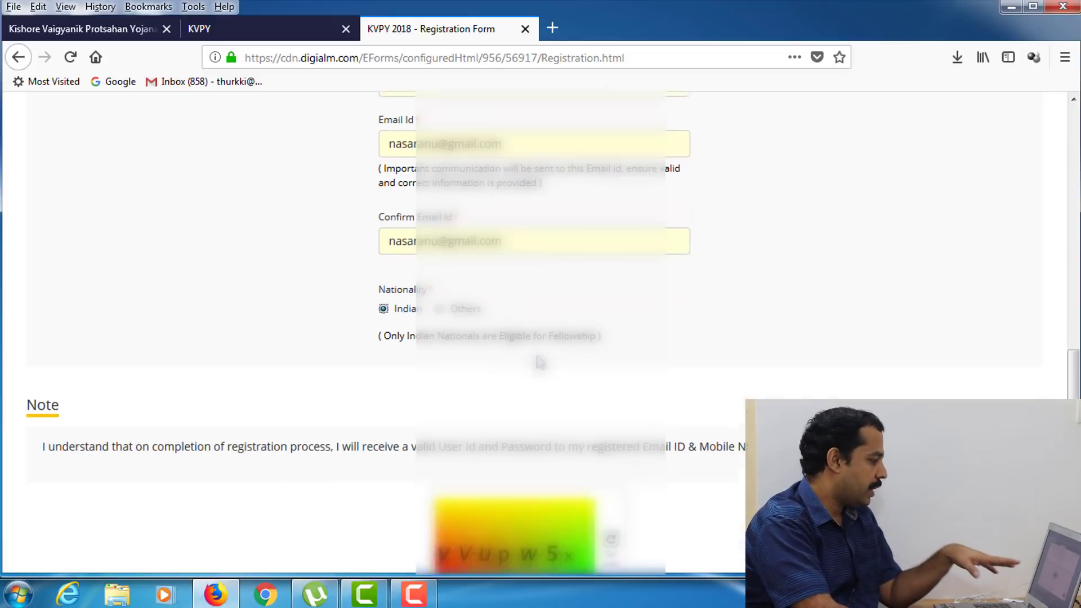
{"action": "left_click", "coordinate": [498, 450]}
{"action": "type", "text": "yV"}
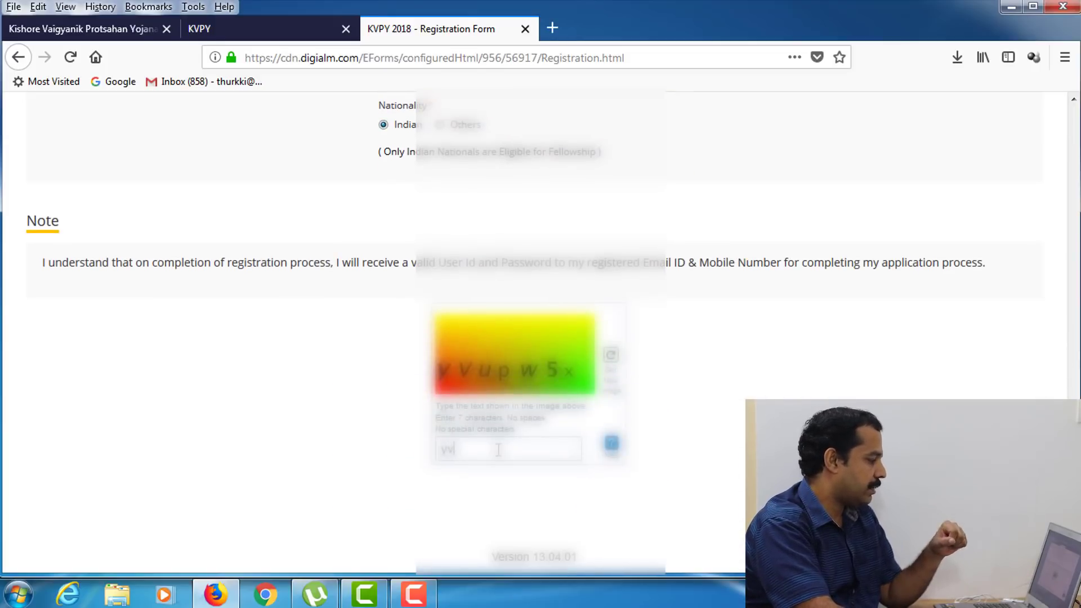
{"action": "type", "text": "upw5x"}
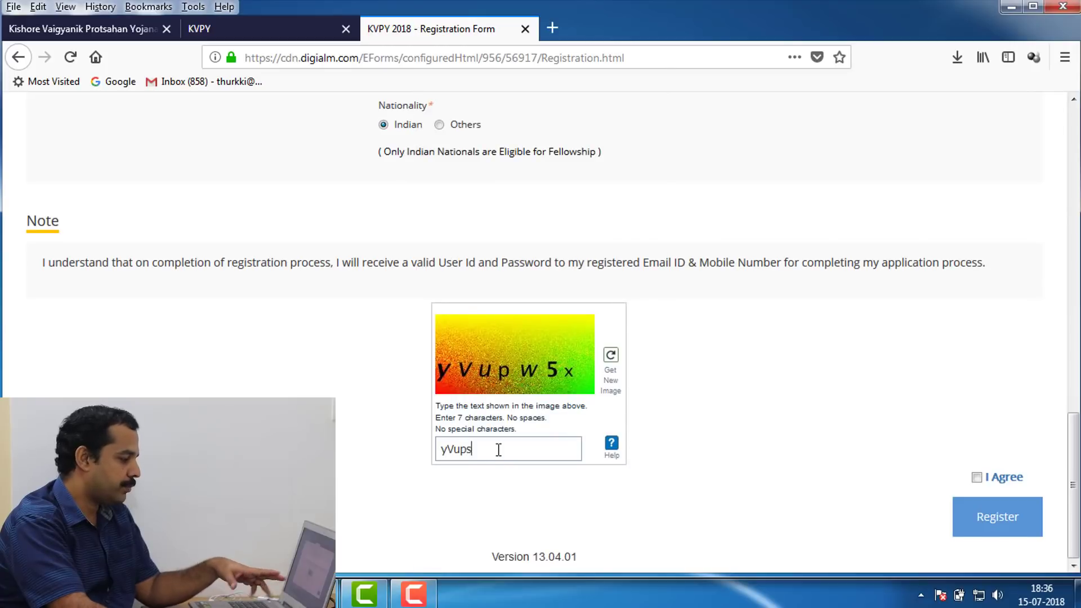
{"action": "left_click", "coordinate": [977, 478]}
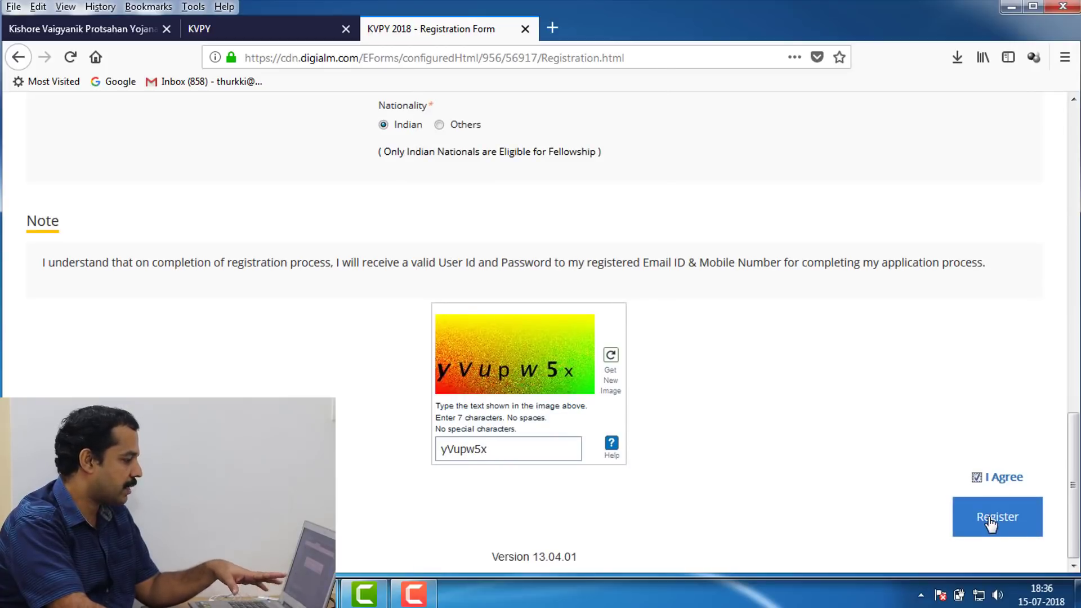
{"action": "left_click", "coordinate": [987, 515]}
- Confirm registration, log out, then log in with the issued user id and password and save it
{"action": "left_click", "coordinate": [739, 308]}
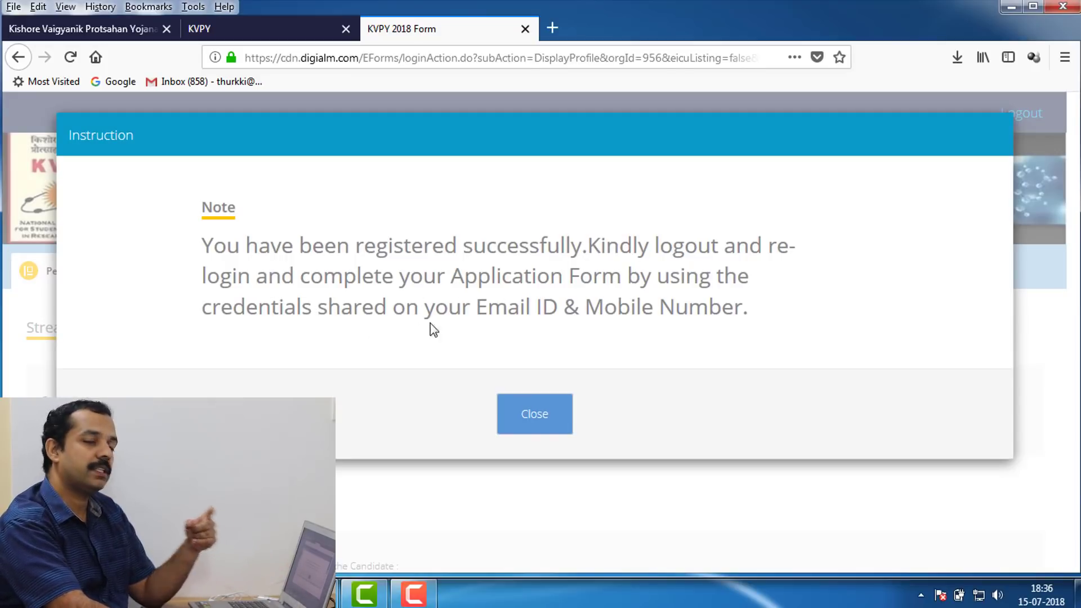
{"action": "left_click", "coordinate": [529, 417]}
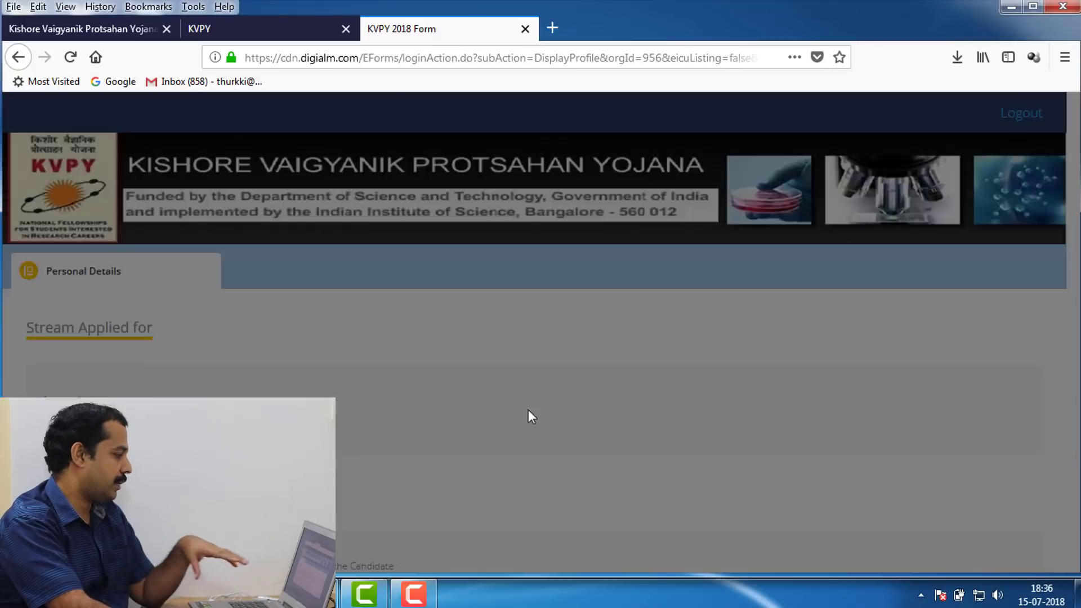
{"action": "left_click", "coordinate": [1018, 116]}
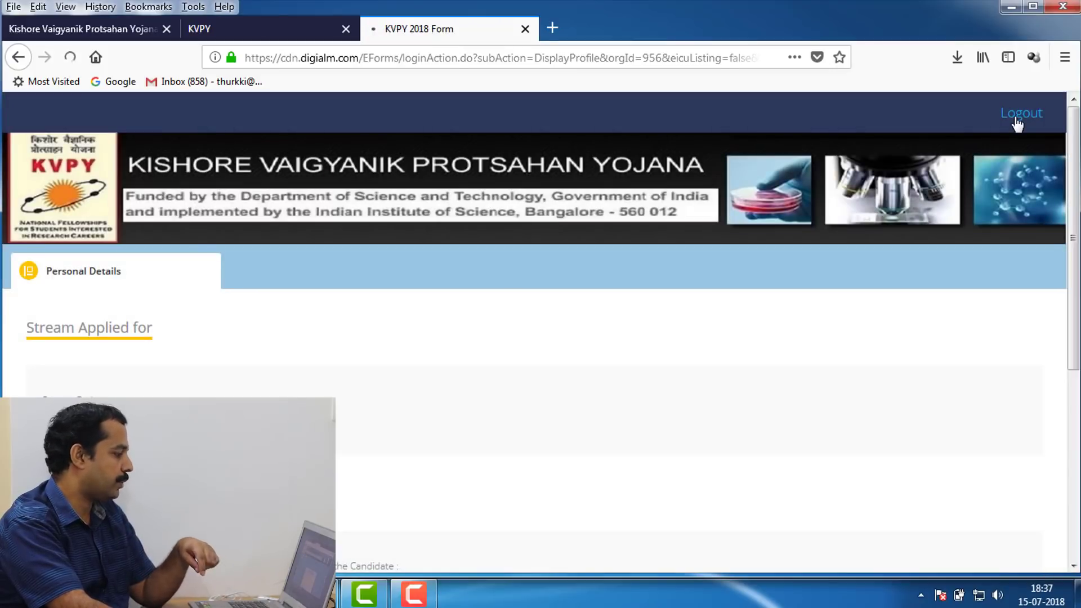
{"action": "scroll", "coordinate": [641, 322], "scroll_direction": "down", "scroll_amount": 5}
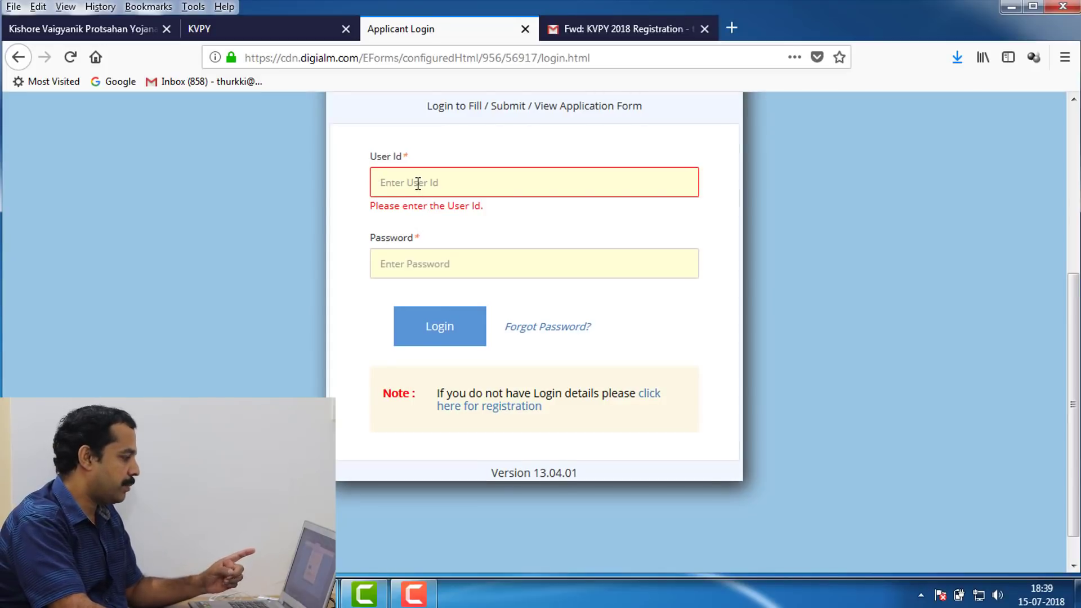
{"action": "key", "text": "ctrl+v"}
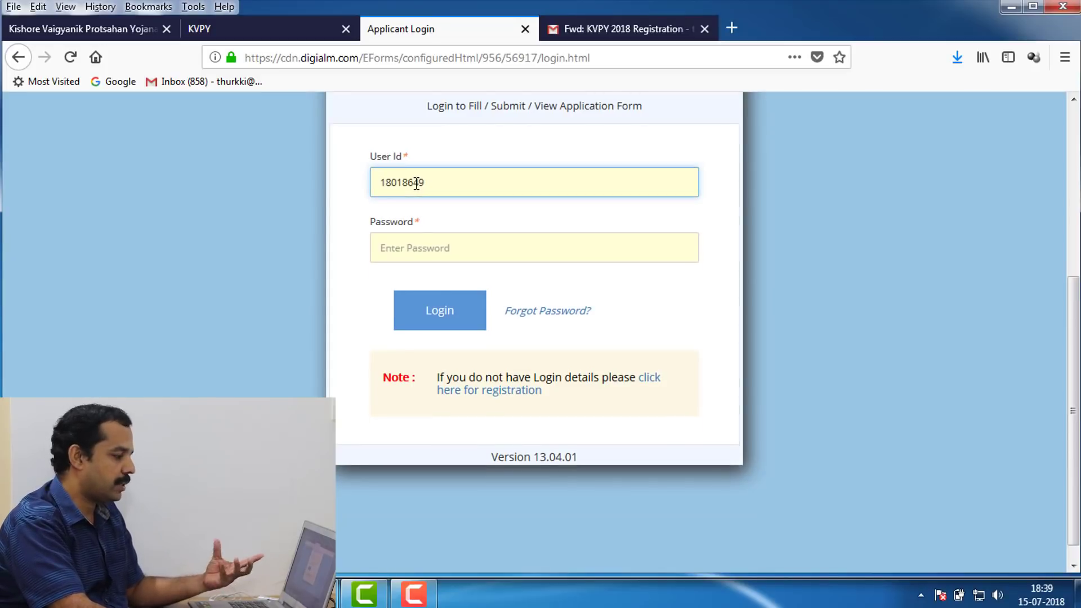
{"action": "type", "text": "•"}
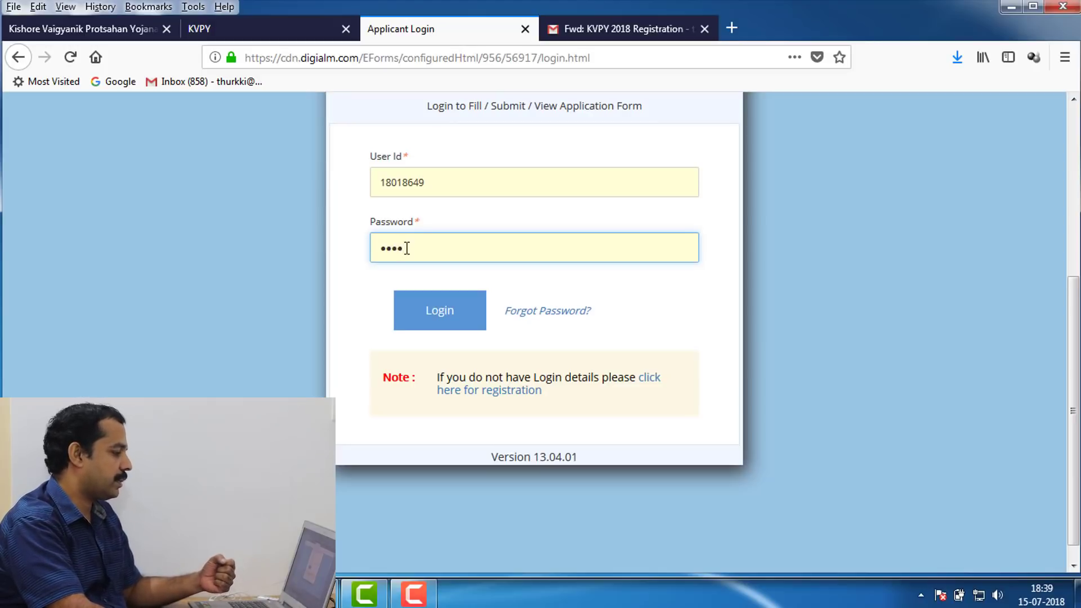
{"action": "key", "text": "Return"}
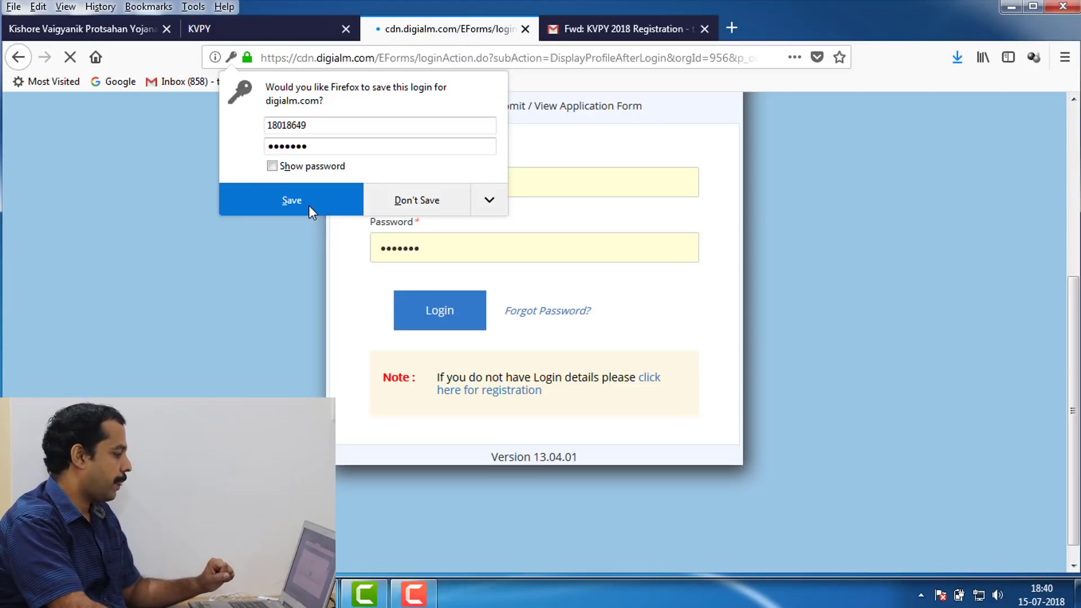
{"action": "left_click", "coordinate": [308, 205]}
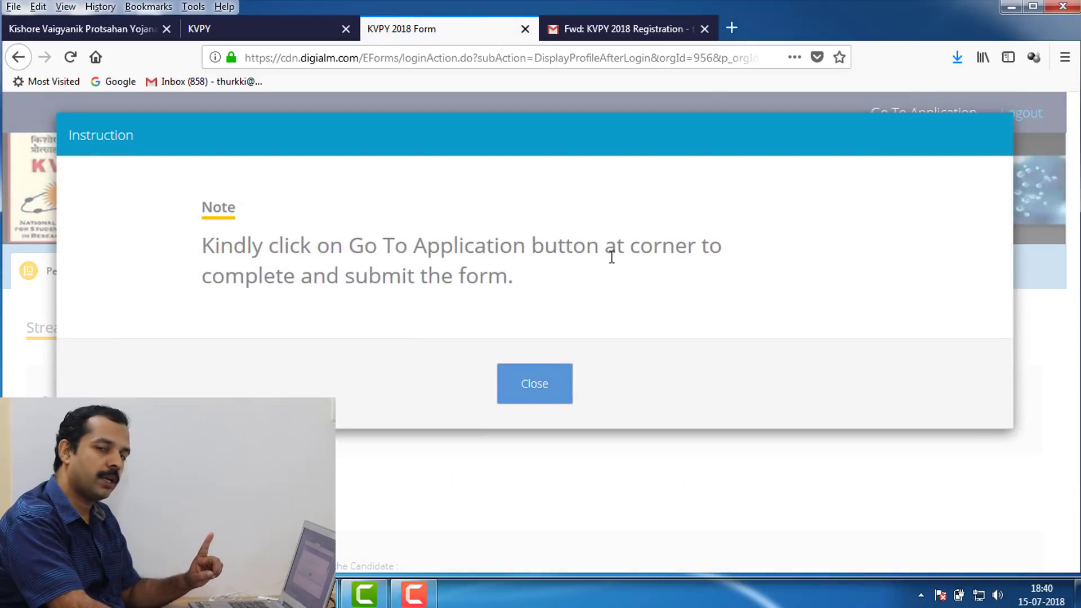
- Open the application form and set gender Female, category OBC (NCL) and no disability
{"action": "left_click", "coordinate": [517, 392]}
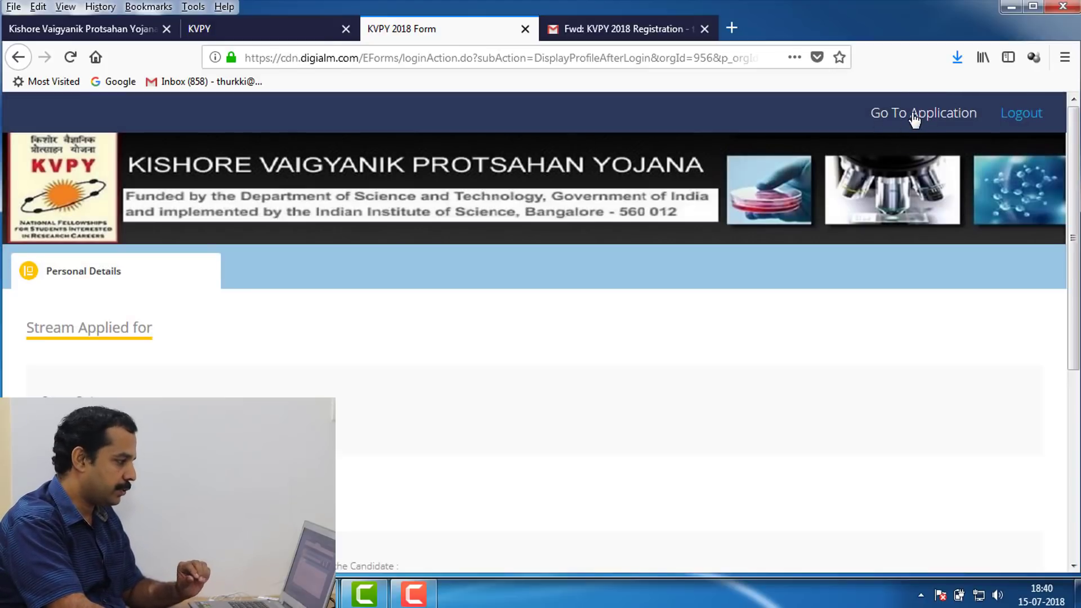
{"action": "left_click", "coordinate": [914, 116]}
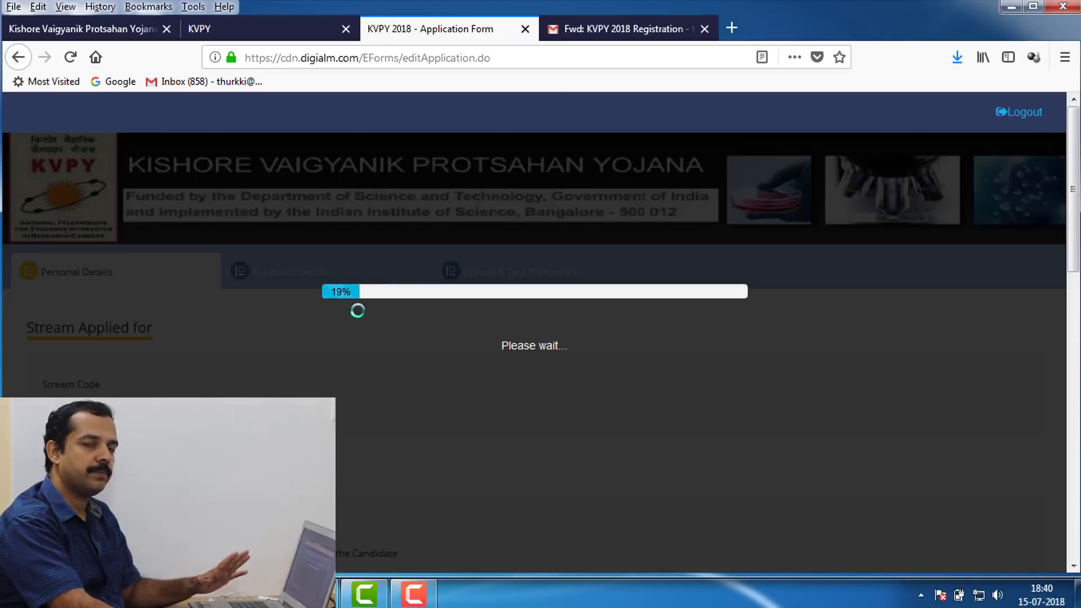
{"action": "scroll", "coordinate": [463, 387], "scroll_direction": "down", "scroll_amount": 5}
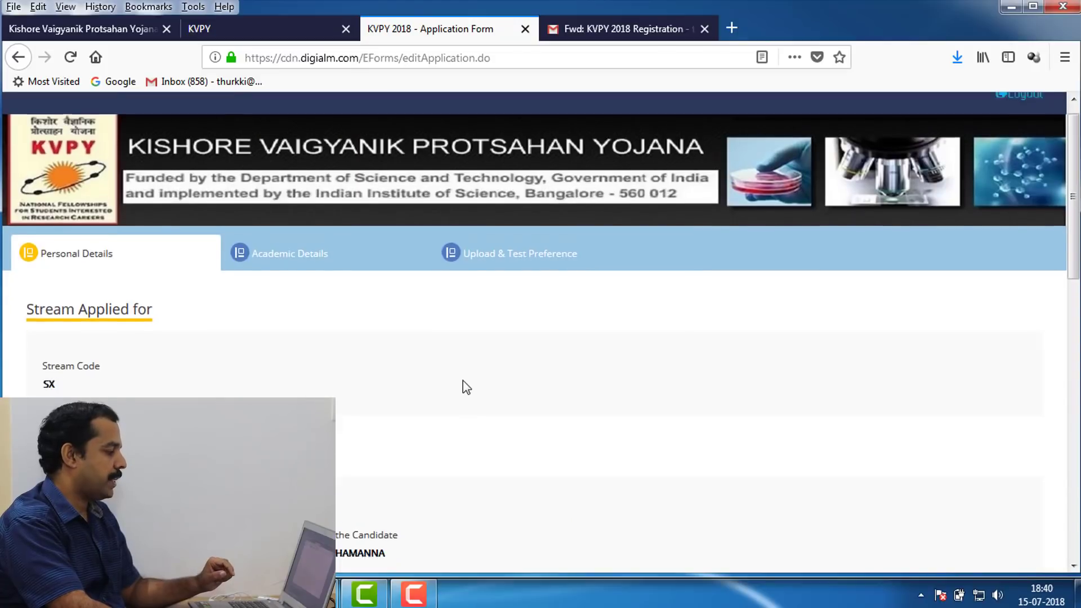
{"action": "scroll", "coordinate": [469, 380], "scroll_direction": "down", "scroll_amount": 8}
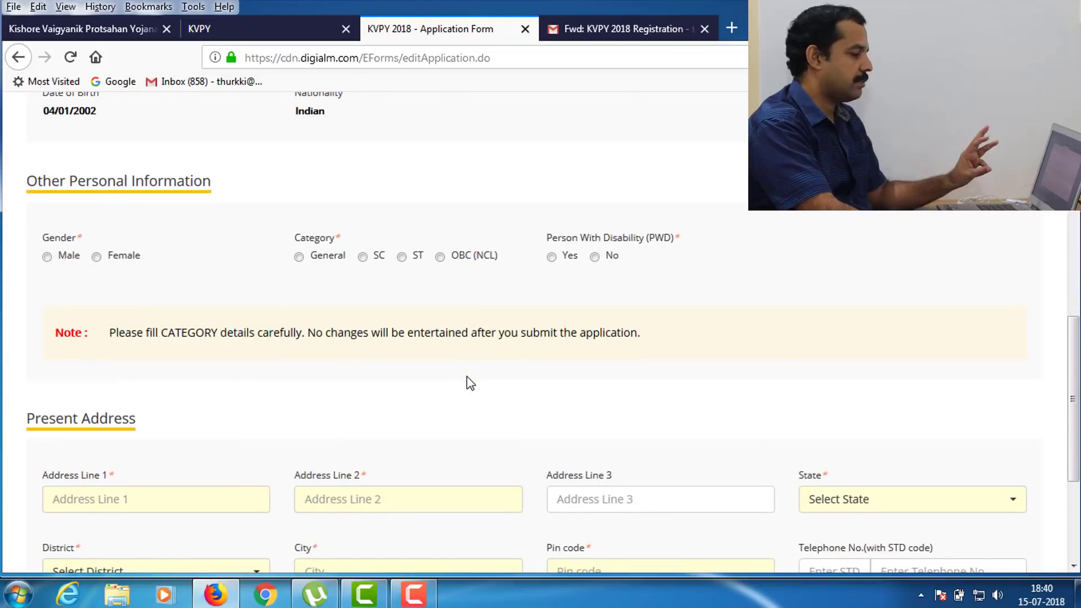
{"action": "left_click", "coordinate": [96, 257]}
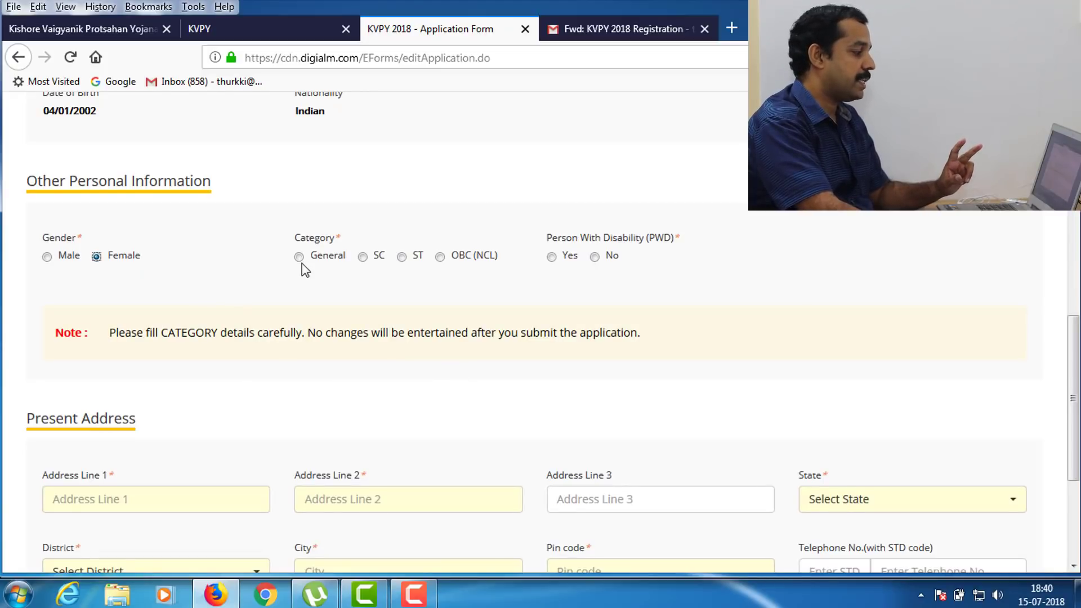
{"action": "left_click", "coordinate": [439, 258]}
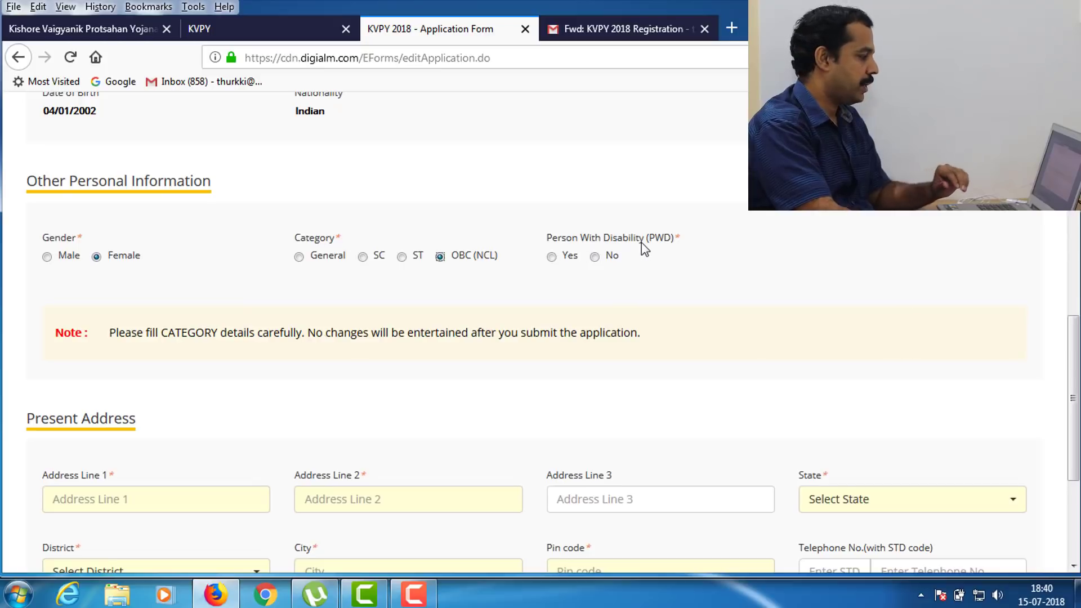
{"action": "left_click", "coordinate": [595, 257]}
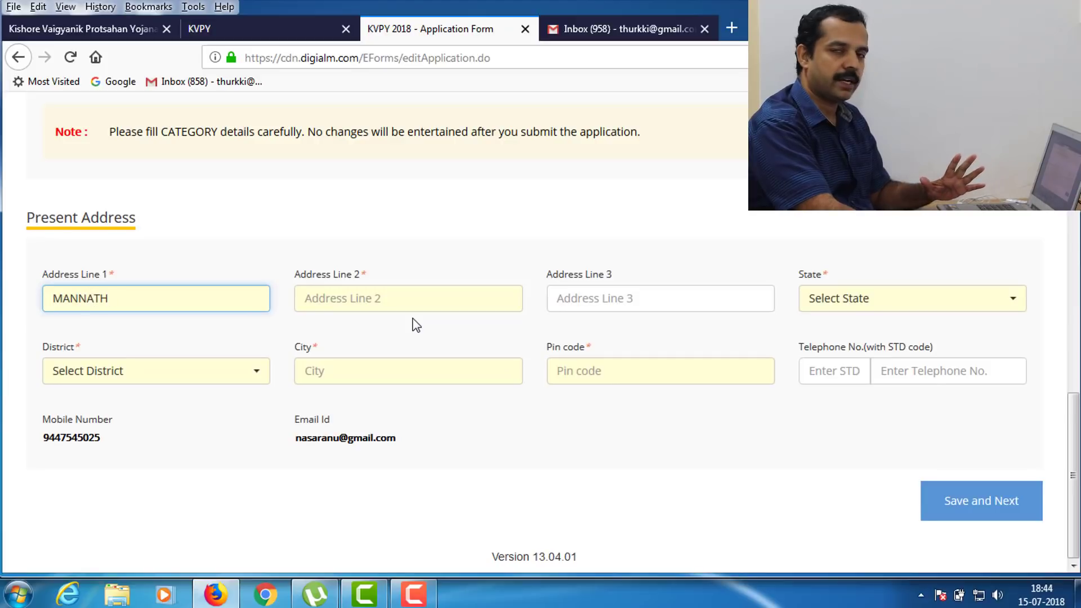
- Fill in the present address lines with state Kerala, then save the personal details
{"action": "key", "text": "Tab"}
{"action": "key", "text": "Tab"}
{"action": "key", "text": "Tab"}
{"action": "key", "text": "alt+Down"}
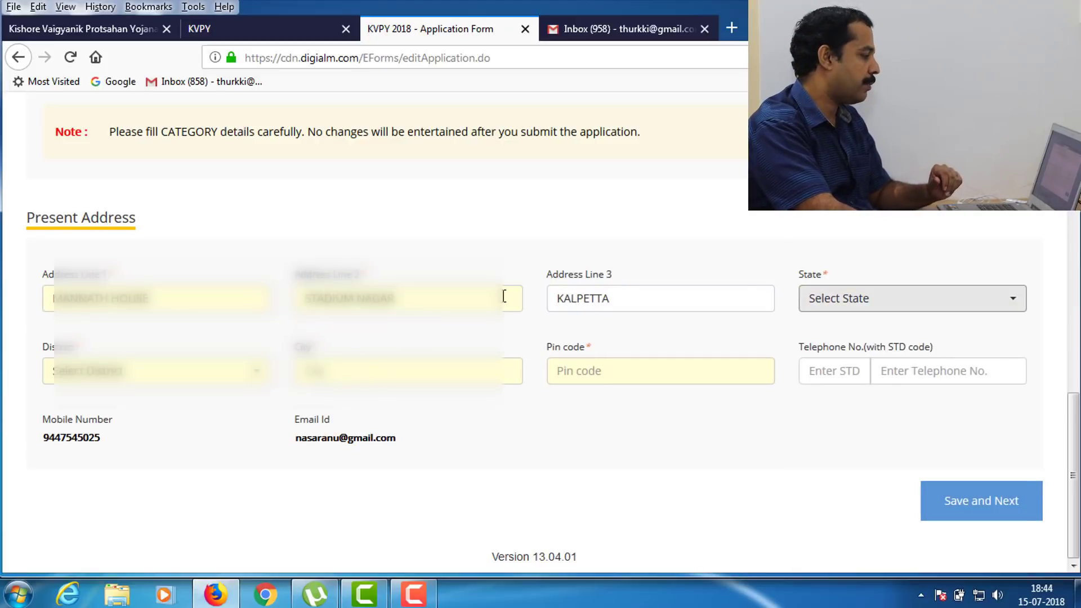
{"action": "key", "text": "Tab"}
{"action": "key", "text": "Tab"}
{"action": "key", "text": "Tab"}
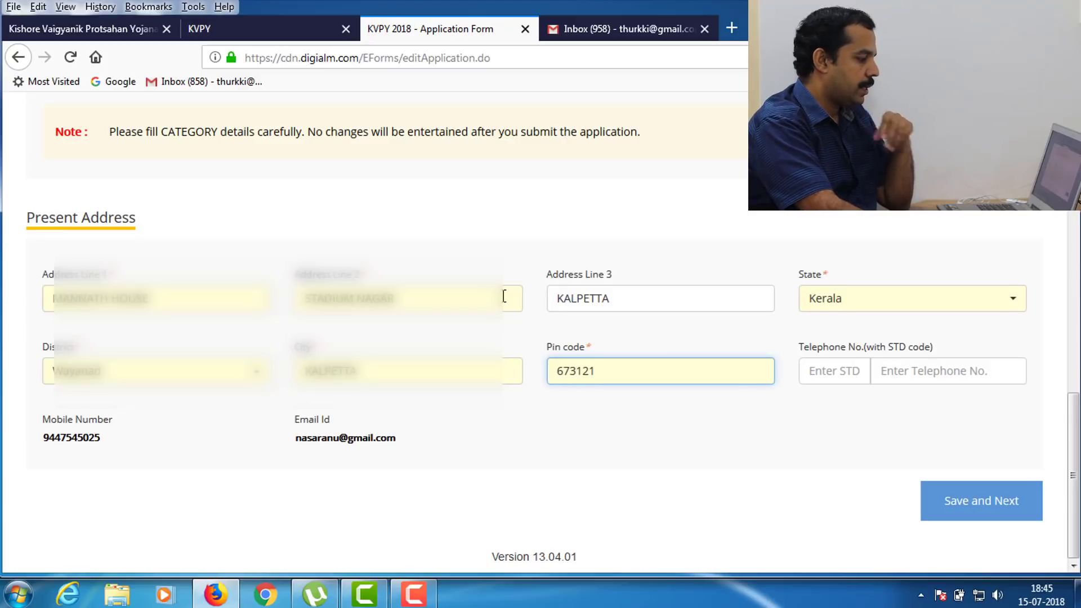
{"action": "left_click", "coordinate": [979, 504]}
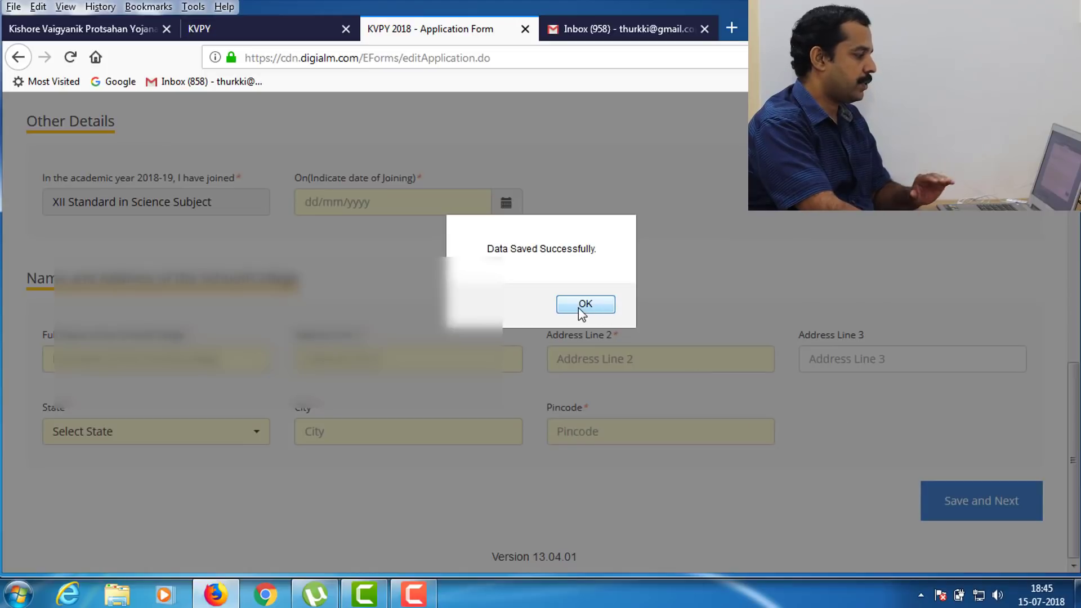
- Set the school joining date to 01/06/2018
{"action": "left_click", "coordinate": [585, 305]}
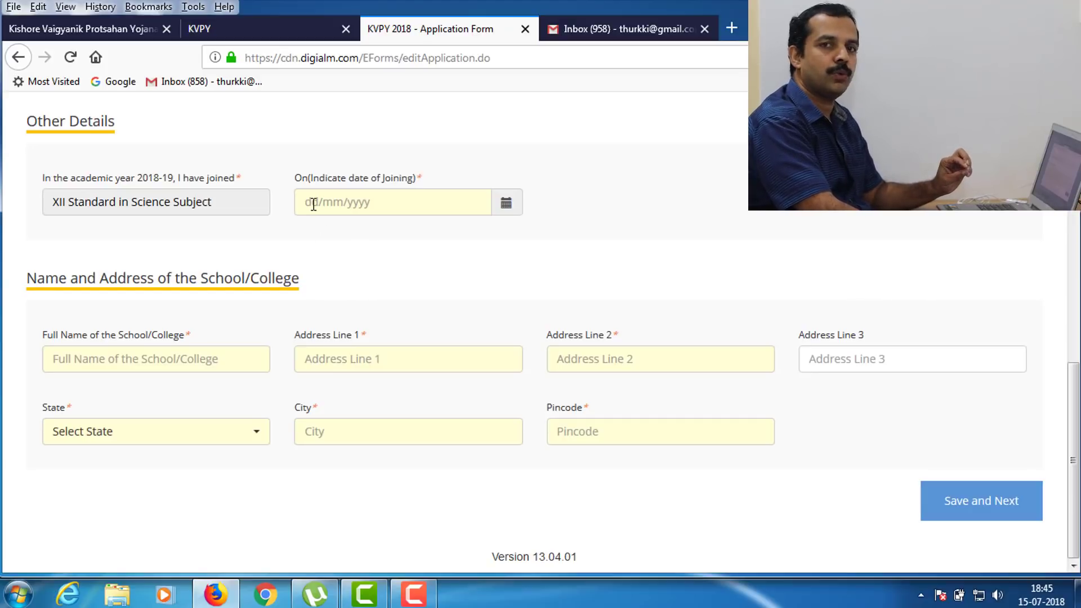
{"action": "left_click", "coordinate": [506, 201]}
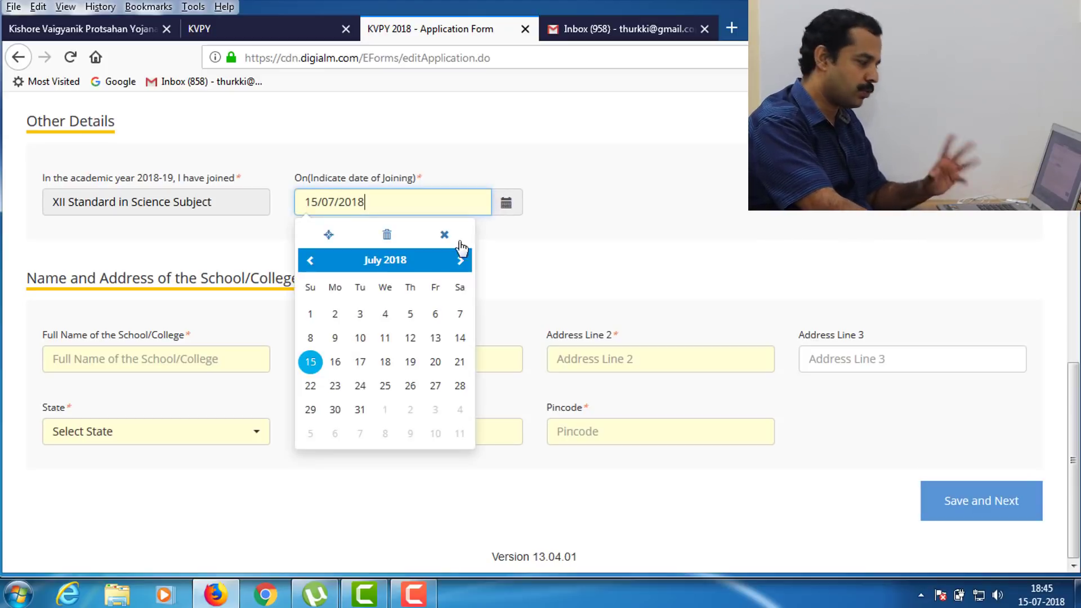
{"action": "left_click", "coordinate": [400, 264]}
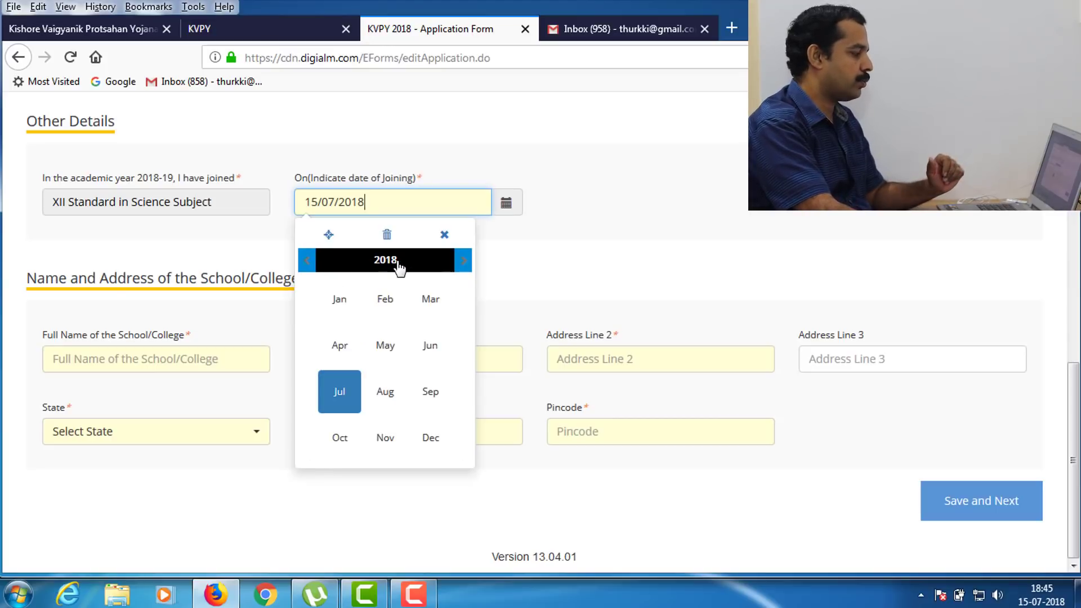
{"action": "left_click", "coordinate": [431, 353]}
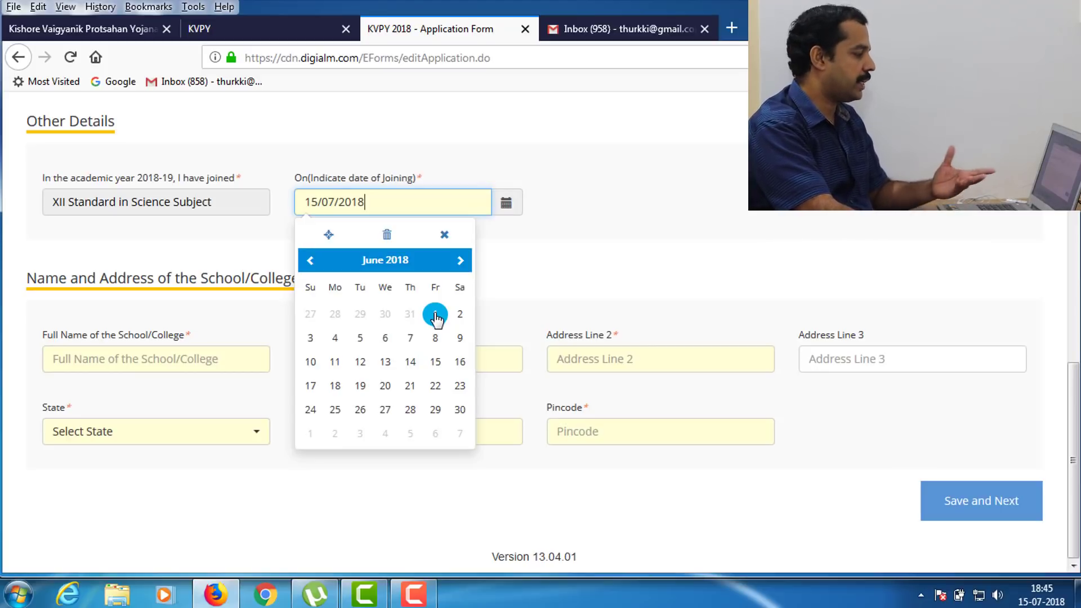
{"action": "left_click", "coordinate": [435, 315]}
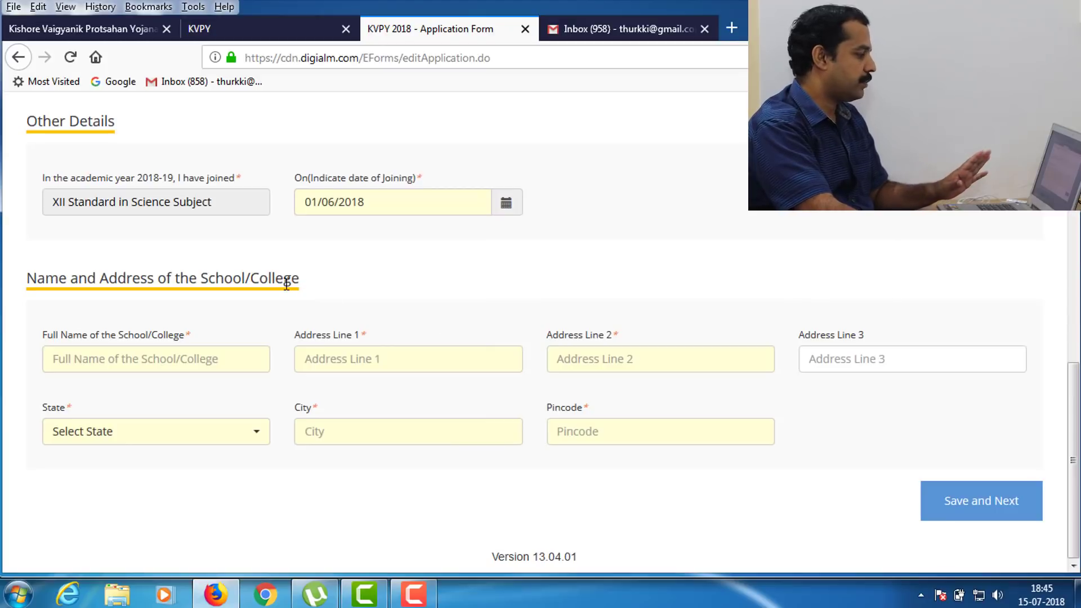
- Enter the school's name and address, with Kerala as its state
{"action": "left_click", "coordinate": [191, 356]}
{"action": "type", "text": "WOHSS\tPINANGODE\tWAYANAD"}
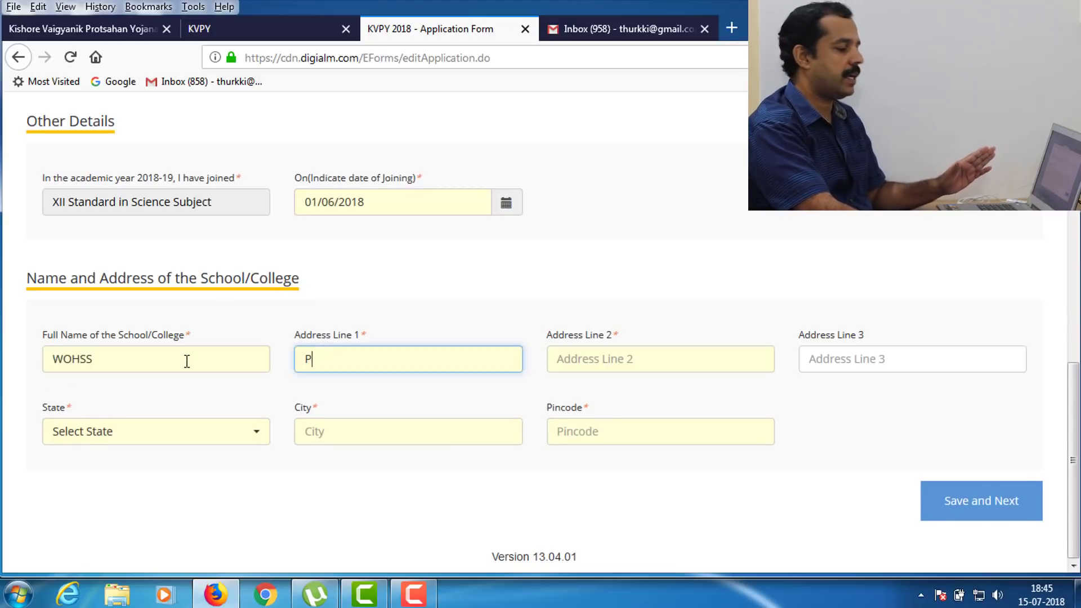
{"action": "key", "text": "Tab"}
{"action": "type", "text": "Kerala\tKALPETTA\t6"}
{"action": "type", "text": "73121"}
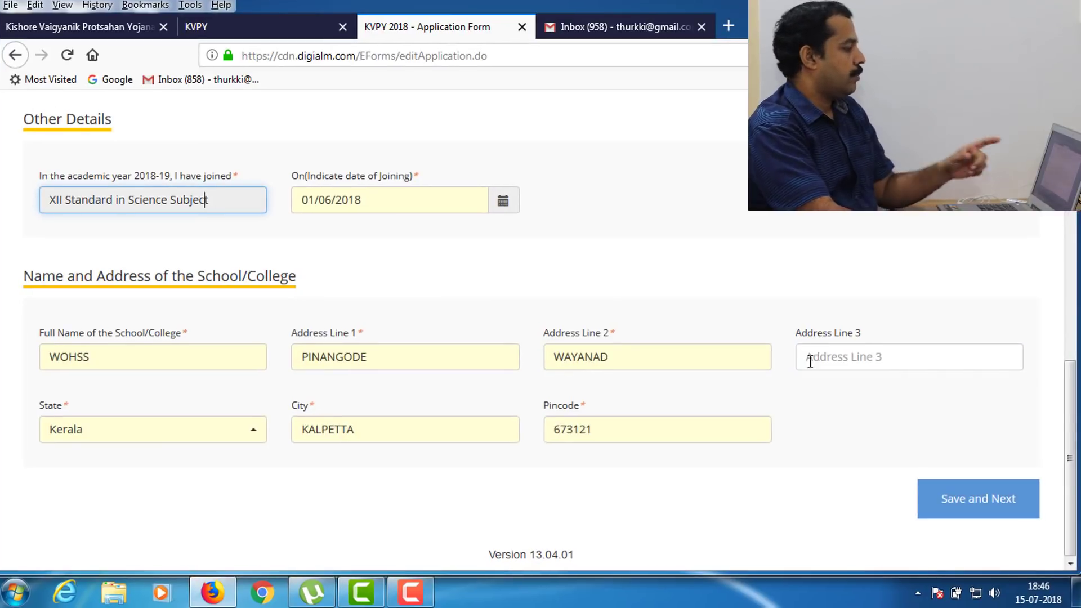
{"action": "scroll", "coordinate": [549, 352], "scroll_direction": "up", "scroll_amount": 5}
{"action": "scroll", "coordinate": [538, 347], "scroll_direction": "up", "scroll_amount": 3}
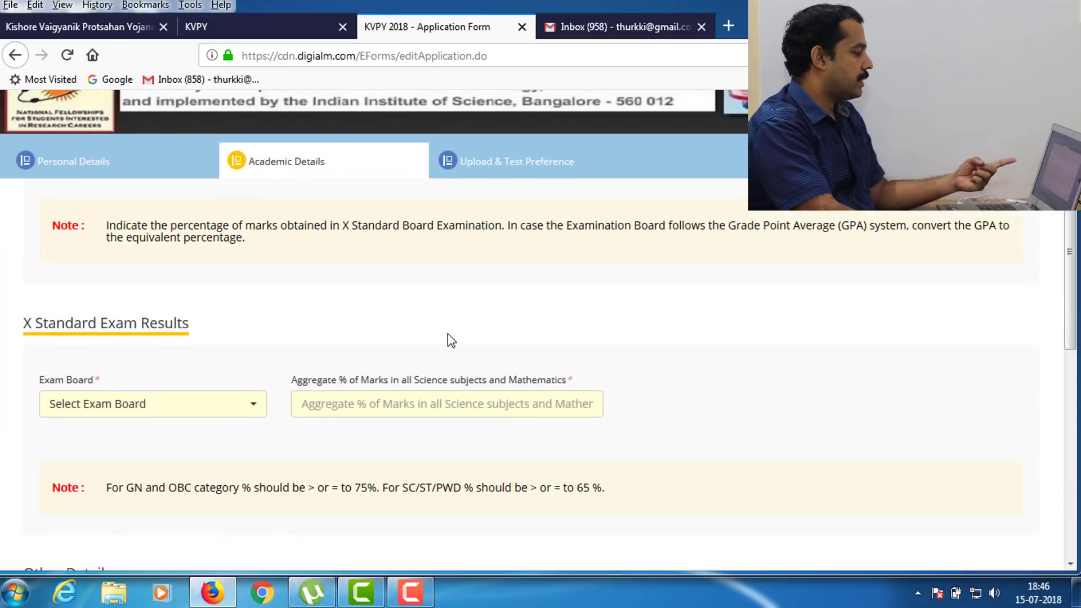
{"action": "scroll", "coordinate": [450, 341], "scroll_direction": "down", "scroll_amount": 2}
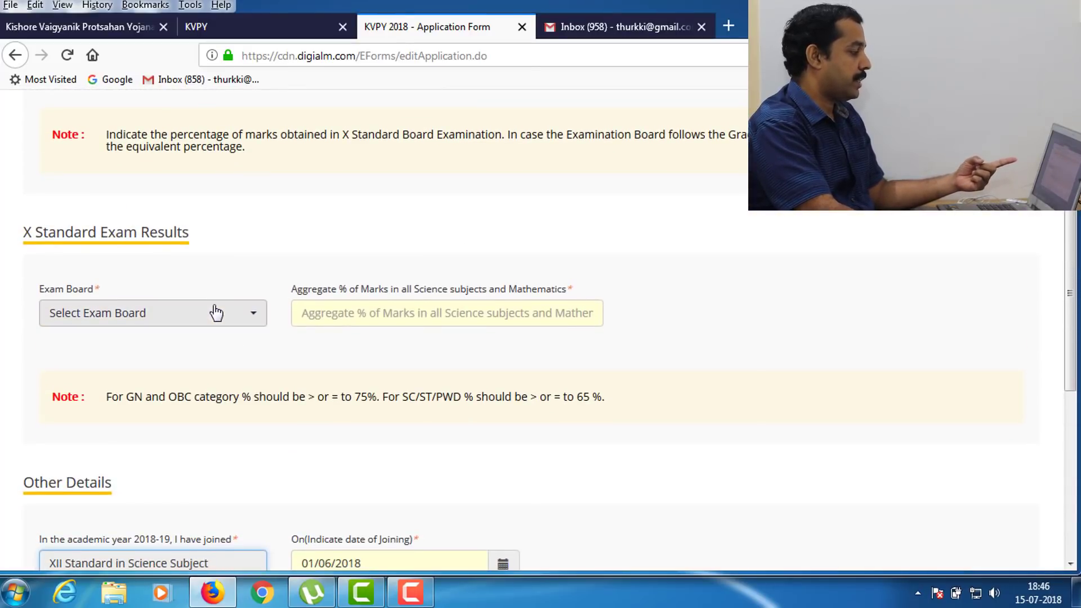
- Choose CBSE as the exam board and enter a 95% aggregate
{"action": "left_click", "coordinate": [213, 326]}
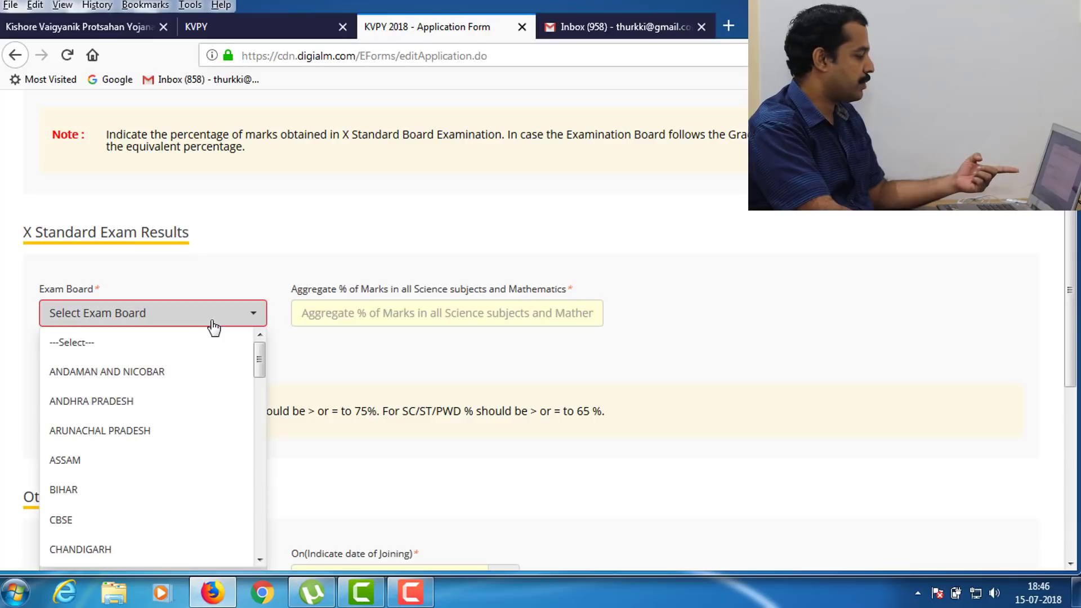
{"action": "scroll", "coordinate": [185, 388], "scroll_direction": "down", "scroll_amount": 1}
{"action": "left_click", "coordinate": [87, 441]}
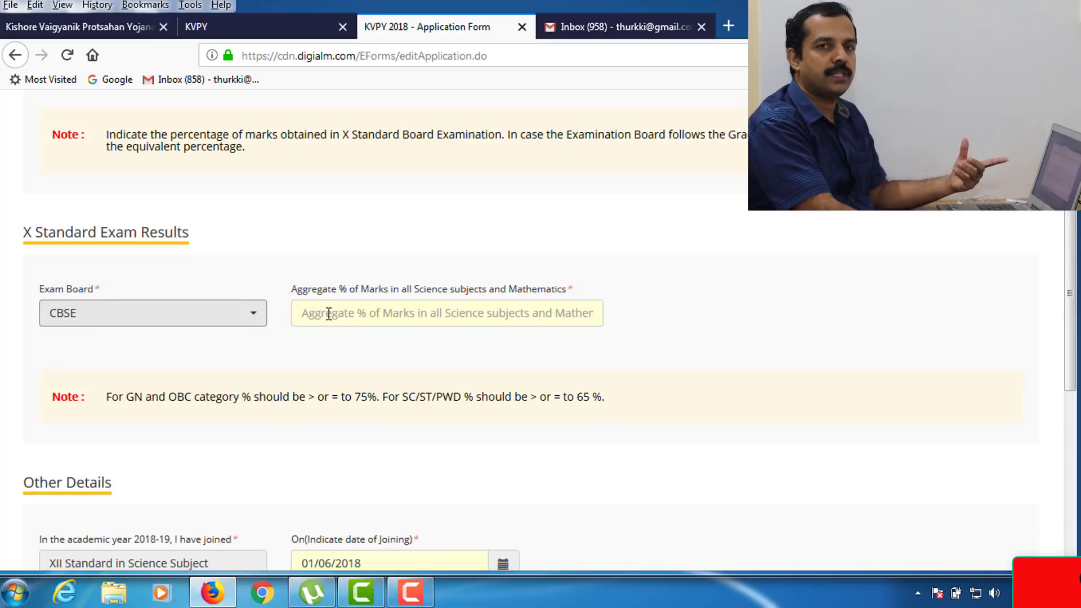
{"action": "left_click", "coordinate": [328, 314]}
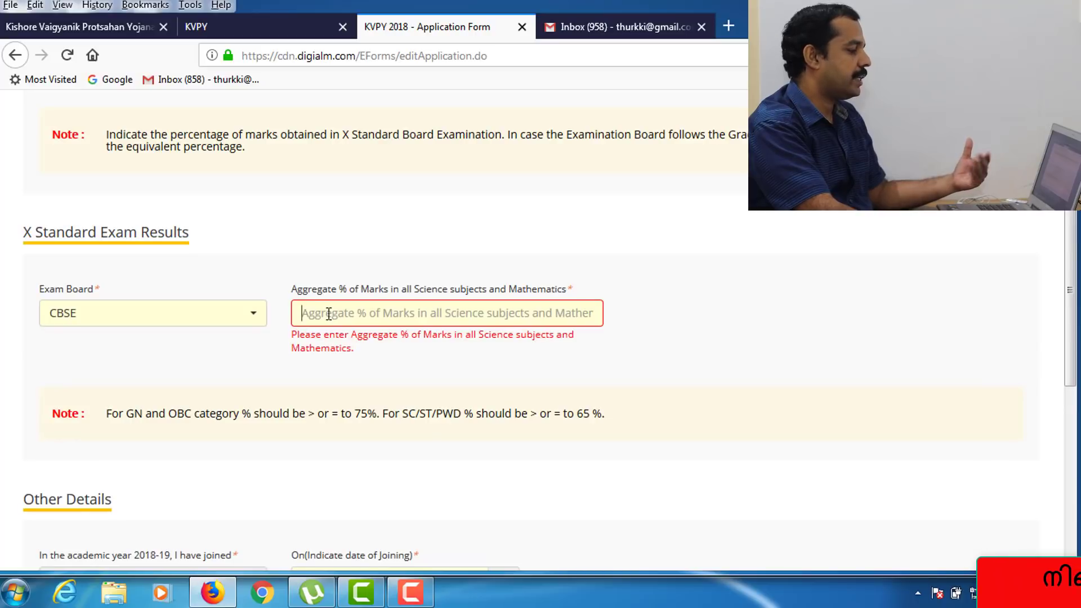
{"action": "type", "text": "95"}
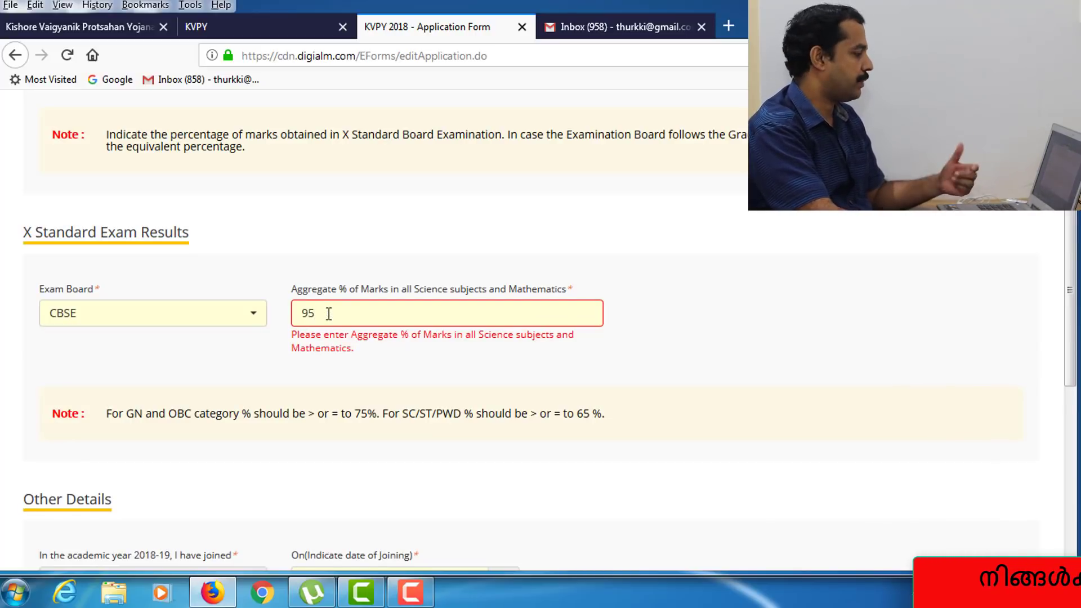
{"action": "left_click", "coordinate": [316, 398]}
{"action": "scroll", "coordinate": [342, 384], "scroll_direction": "down", "scroll_amount": 5}
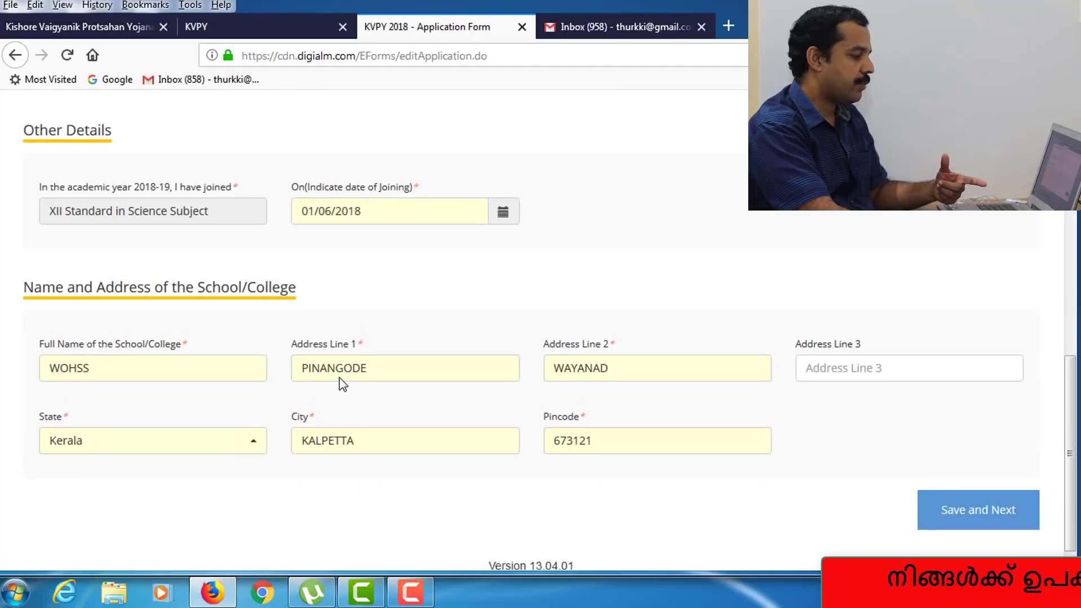
- Save the academic details, then upload the applicant's photo JPEG
{"action": "left_click", "coordinate": [983, 510]}
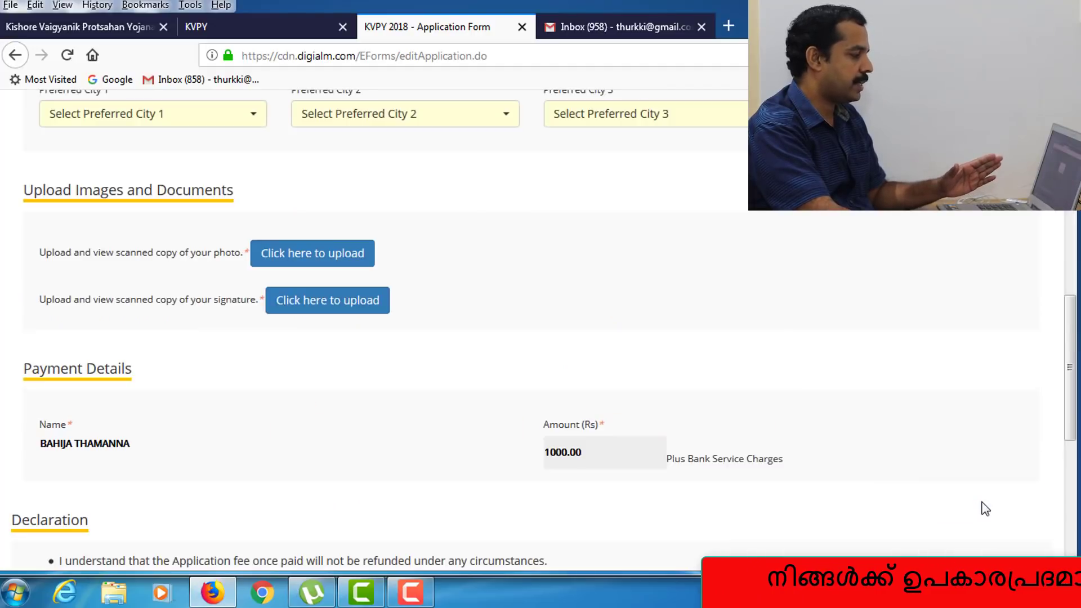
{"action": "left_click", "coordinate": [583, 303]}
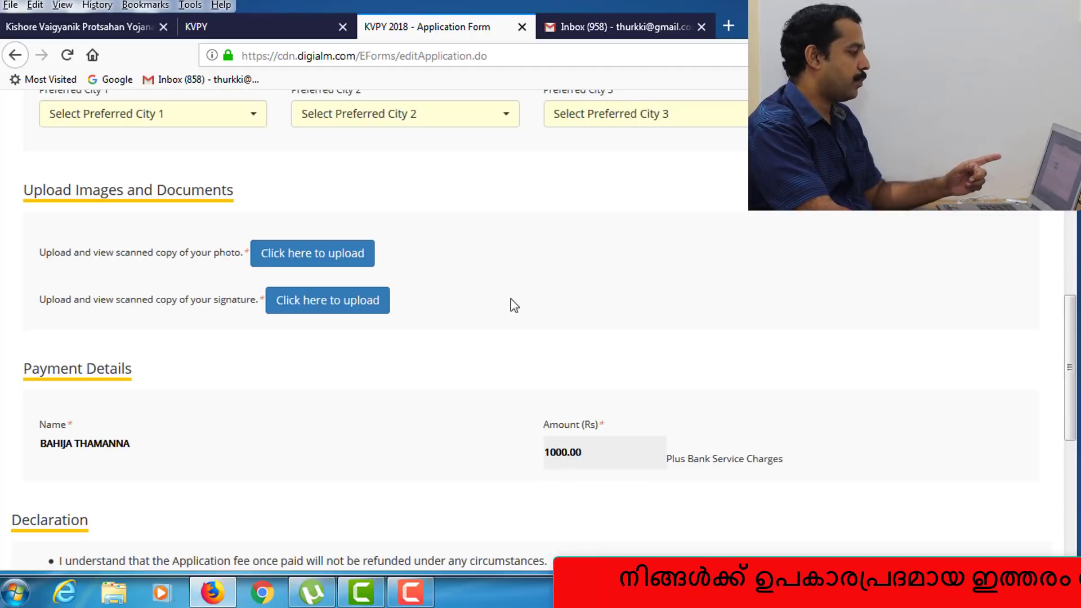
{"action": "left_click", "coordinate": [321, 262]}
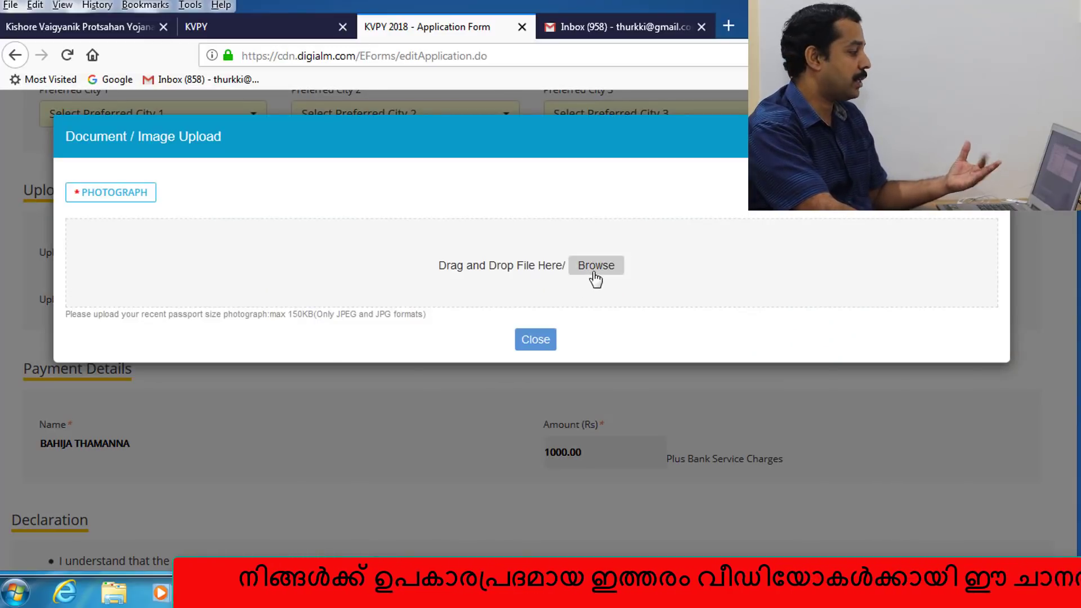
{"action": "left_click", "coordinate": [595, 268]}
{"action": "left_click", "coordinate": [283, 241]}
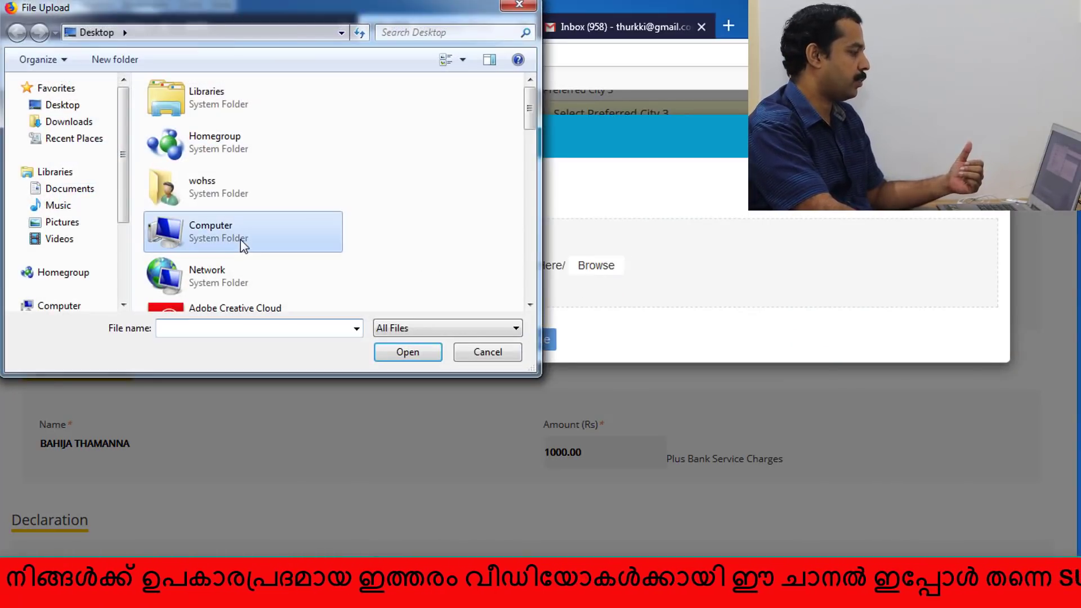
{"action": "scroll", "coordinate": [264, 248], "scroll_direction": "down", "scroll_amount": 10}
{"action": "left_click", "coordinate": [252, 251]}
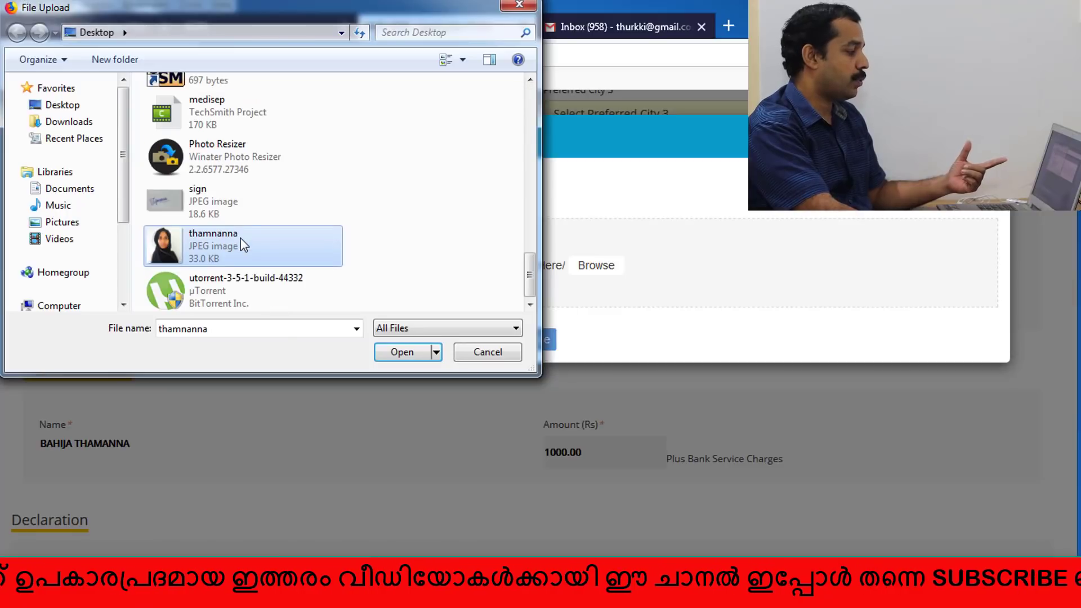
{"action": "left_click", "coordinate": [408, 355]}
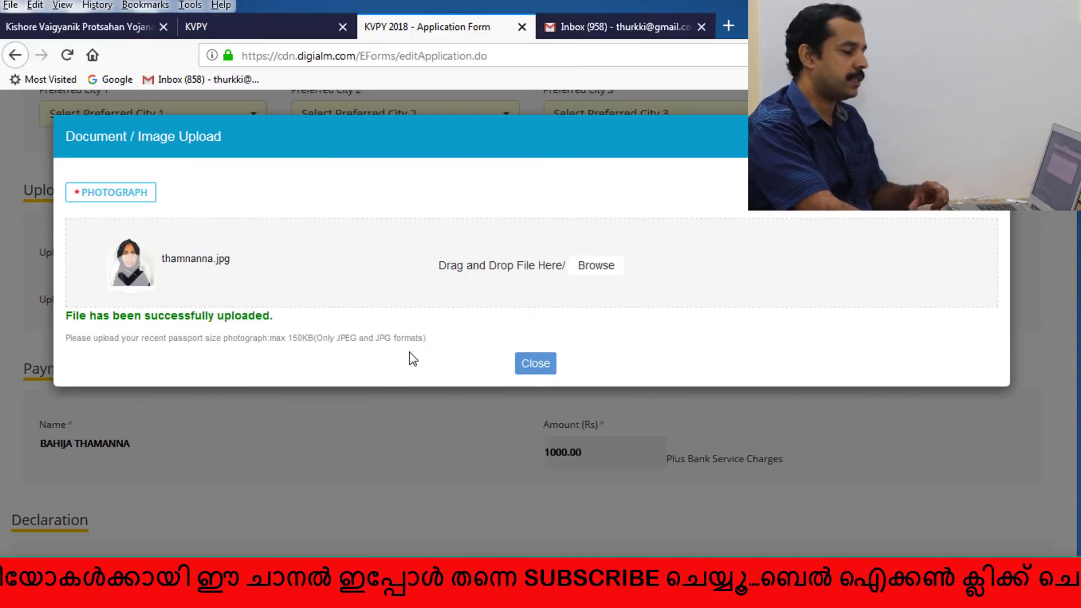
{"action": "left_click", "coordinate": [535, 364]}
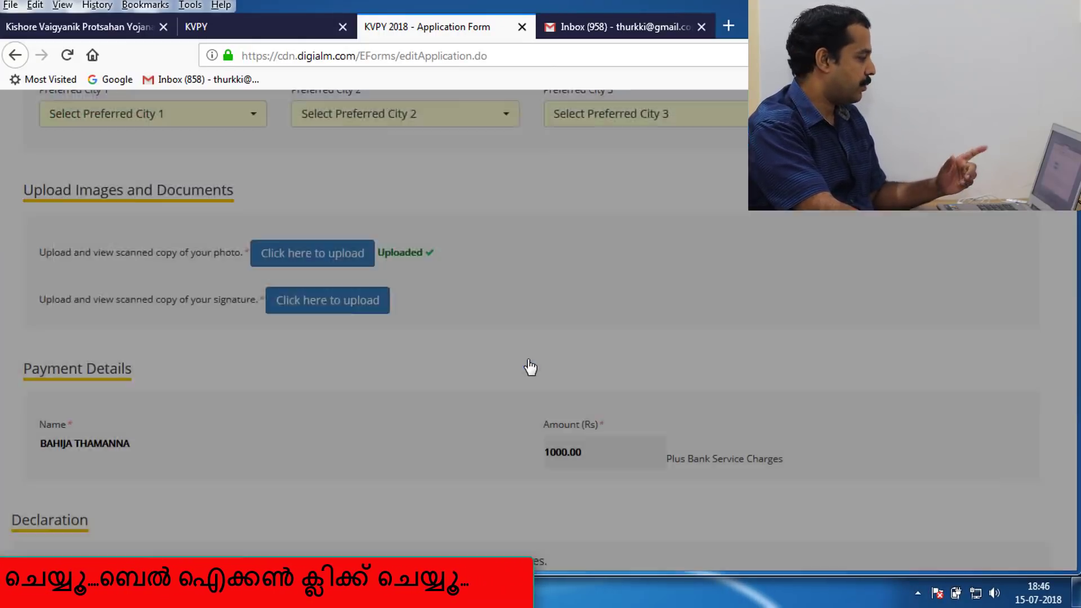
- Upload sign.jpg as the applicant's signature
{"action": "left_click", "coordinate": [311, 304]}
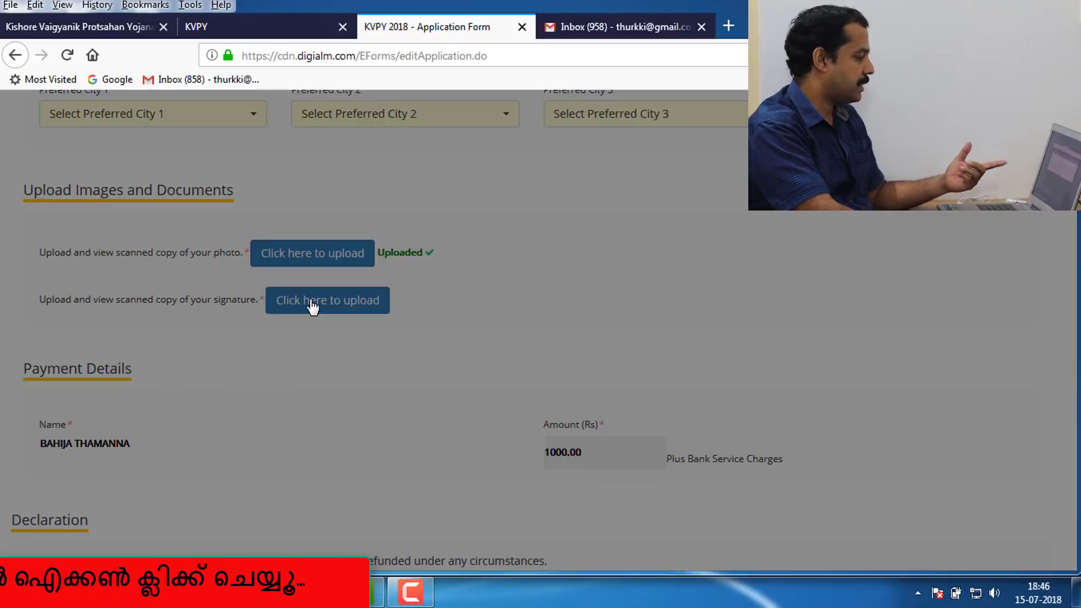
{"action": "left_click", "coordinate": [596, 265]}
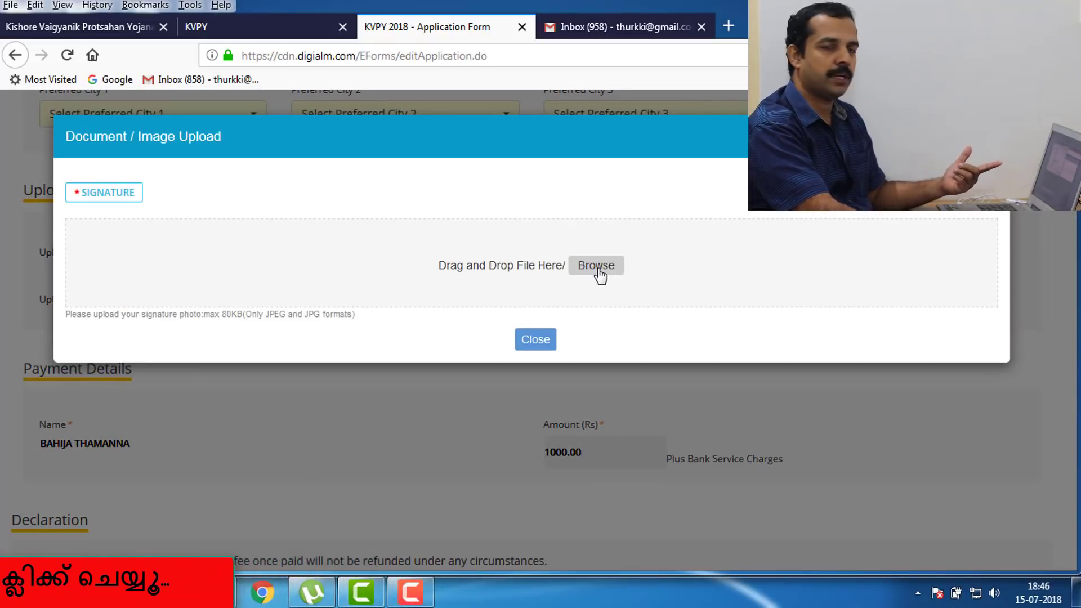
{"action": "type", "text": "sign"}
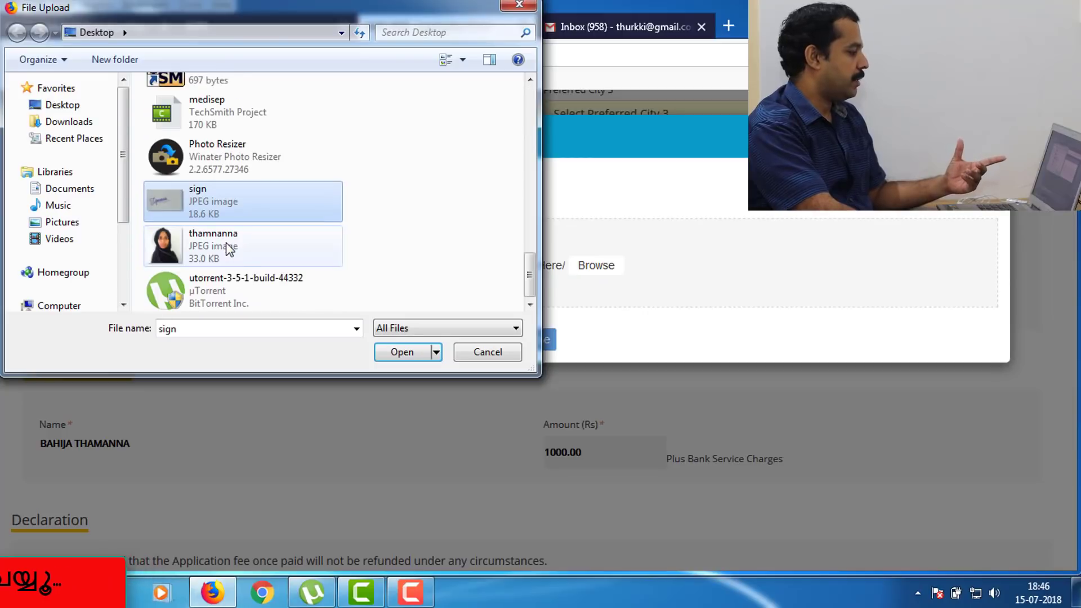
{"action": "left_click", "coordinate": [401, 351]}
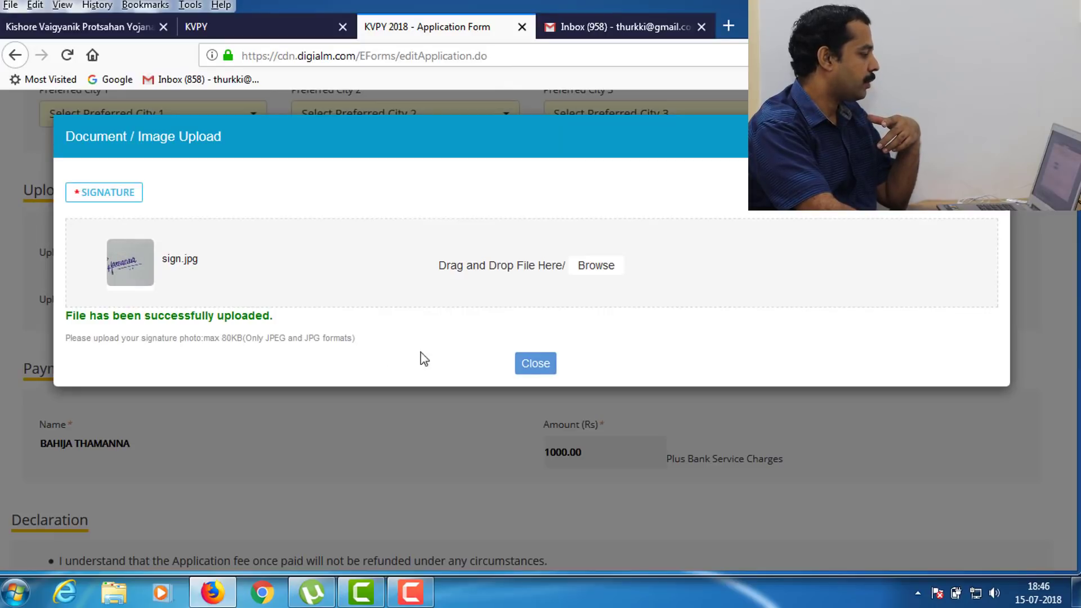
{"action": "left_click", "coordinate": [538, 365]}
{"action": "scroll", "coordinate": [432, 353], "scroll_direction": "down", "scroll_amount": 3}
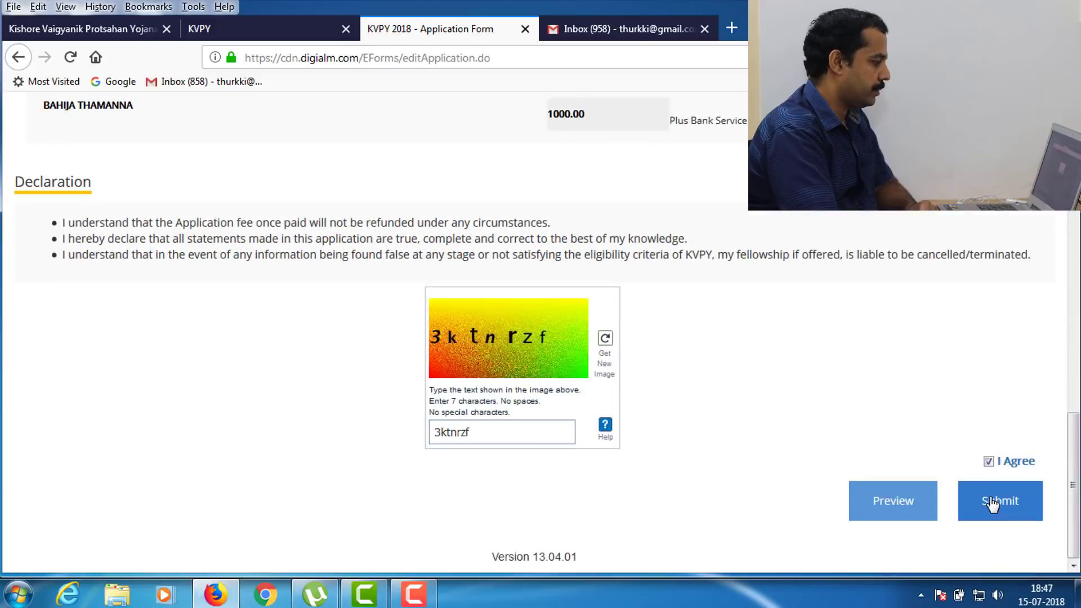
- Try submitting, dismiss the 'Please select Language' alert, and return to the language preferences
{"action": "left_click", "coordinate": [995, 500]}
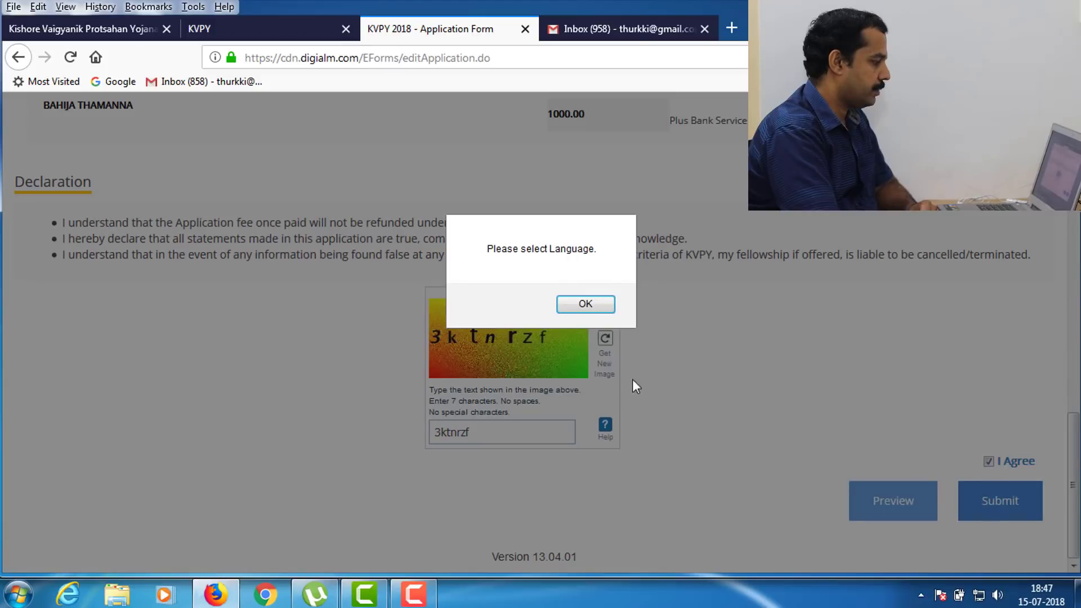
{"action": "left_click", "coordinate": [586, 304]}
{"action": "scroll", "coordinate": [697, 289], "scroll_direction": "up", "scroll_amount": 6}
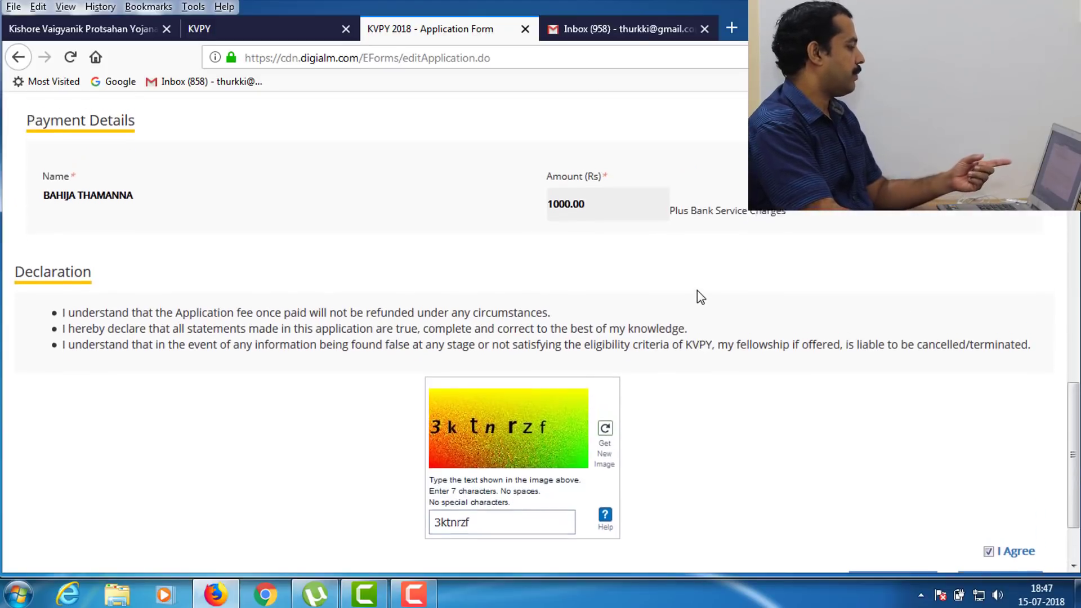
{"action": "scroll", "coordinate": [701, 294], "scroll_direction": "up", "scroll_amount": 8}
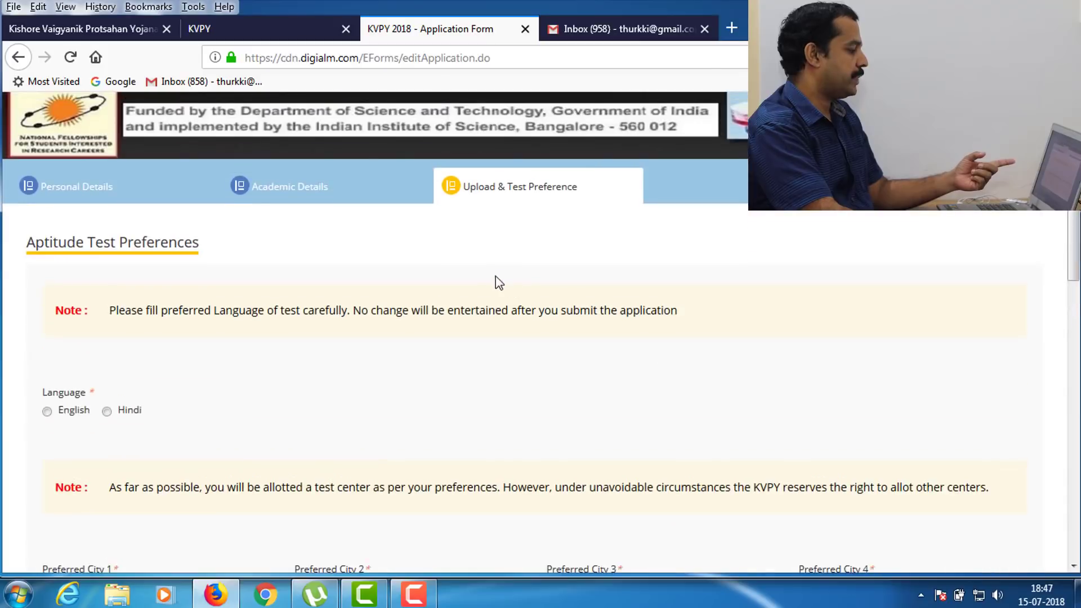
{"action": "scroll", "coordinate": [402, 317], "scroll_direction": "down", "scroll_amount": 3}
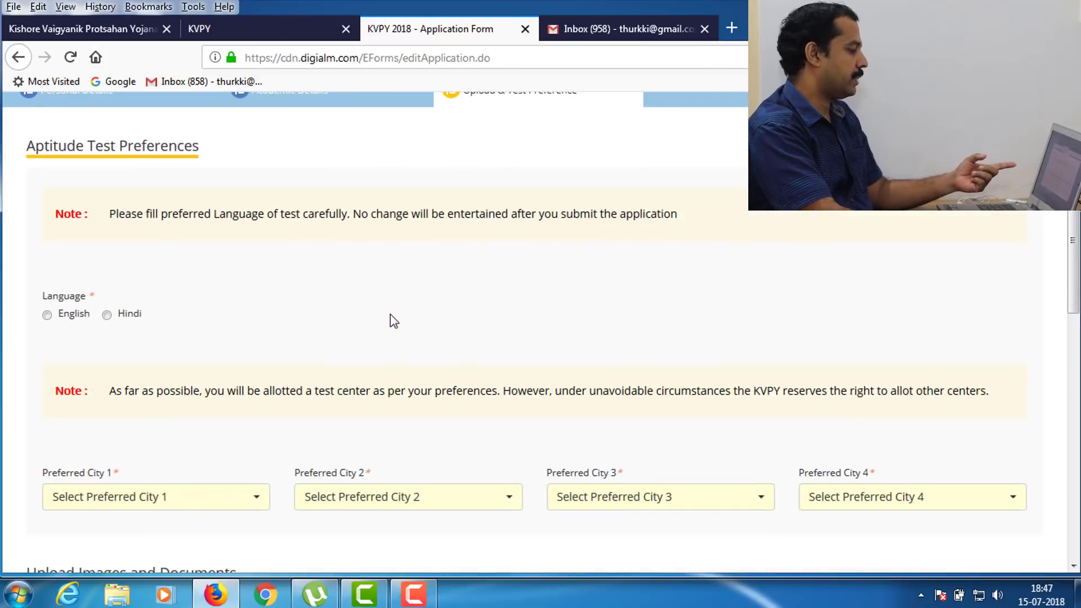
- Choose English as the test language and Kerala - Kozhikode as the first preferred city
{"action": "left_click", "coordinate": [56, 318]}
{"action": "scroll", "coordinate": [238, 323], "scroll_direction": "down", "scroll_amount": 5}
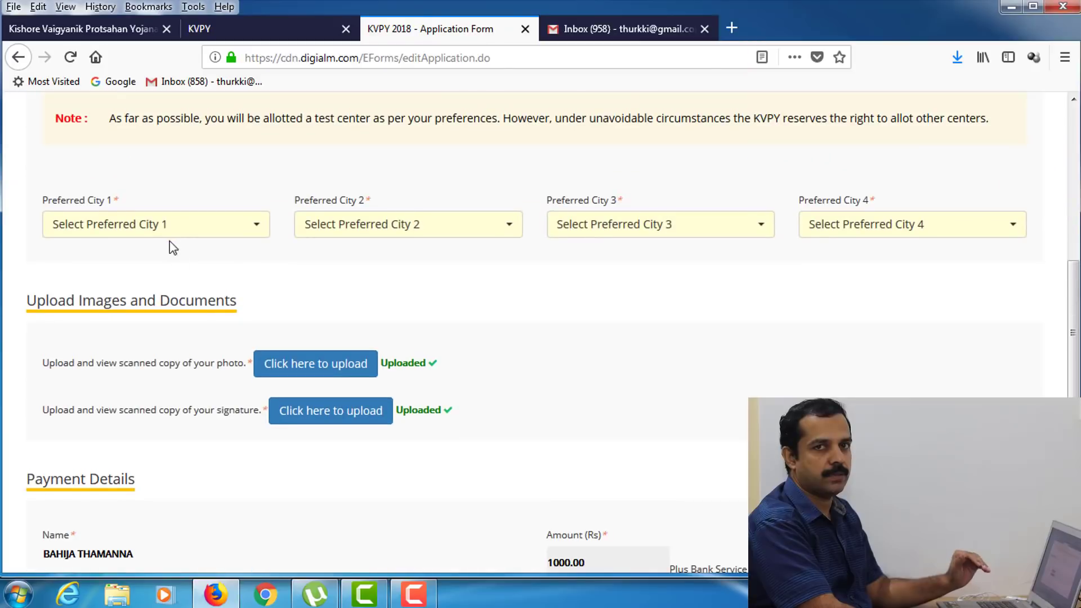
{"action": "left_click", "coordinate": [176, 228]}
{"action": "key", "text": "k"}
{"action": "key", "text": "Down"}
{"action": "key", "text": "Down"}
{"action": "key", "text": "Down"}
{"action": "key", "text": "Down"}
{"action": "key", "text": "Down"}
{"action": "key", "text": "Down"}
{"action": "key", "text": "Down"}
{"action": "key", "text": "Down"}
{"action": "key", "text": "Down"}
{"action": "key", "text": "Down"}
{"action": "key", "text": "Down"}
{"action": "key", "text": "Down"}
{"action": "key", "text": "Down"}
{"action": "key", "text": "Down"}
{"action": "key", "text": "Down"}
{"action": "key", "text": "Down"}
{"action": "key", "text": "Down"}
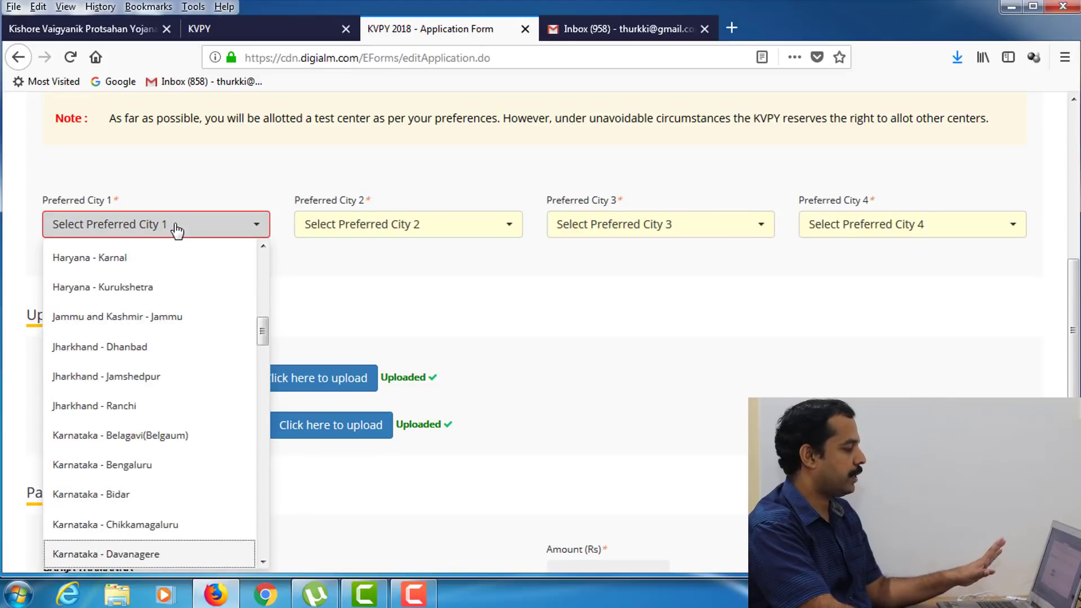
{"action": "key", "text": "Down"}
{"action": "key", "text": "Down"}
{"action": "key", "text": "Down"}
{"action": "key", "text": "Down"}
{"action": "key", "text": "Down"}
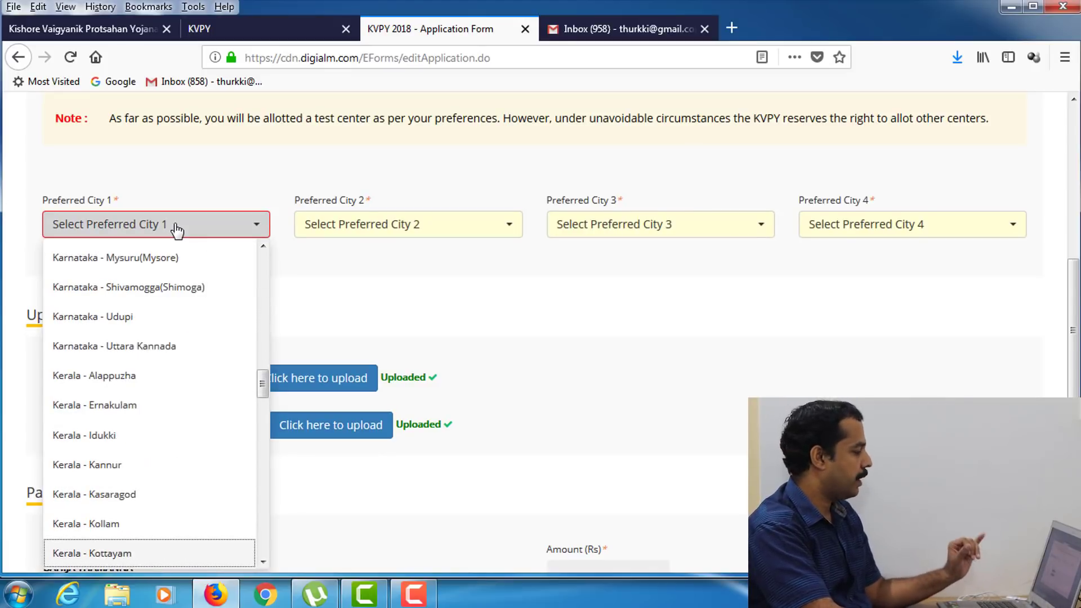
{"action": "key", "text": "Return"}
- Set preferred cities 2–4 to Kerala - Malappuram, Kerala - Kannur and Kerala - Palakkad
{"action": "left_click", "coordinate": [345, 228]}
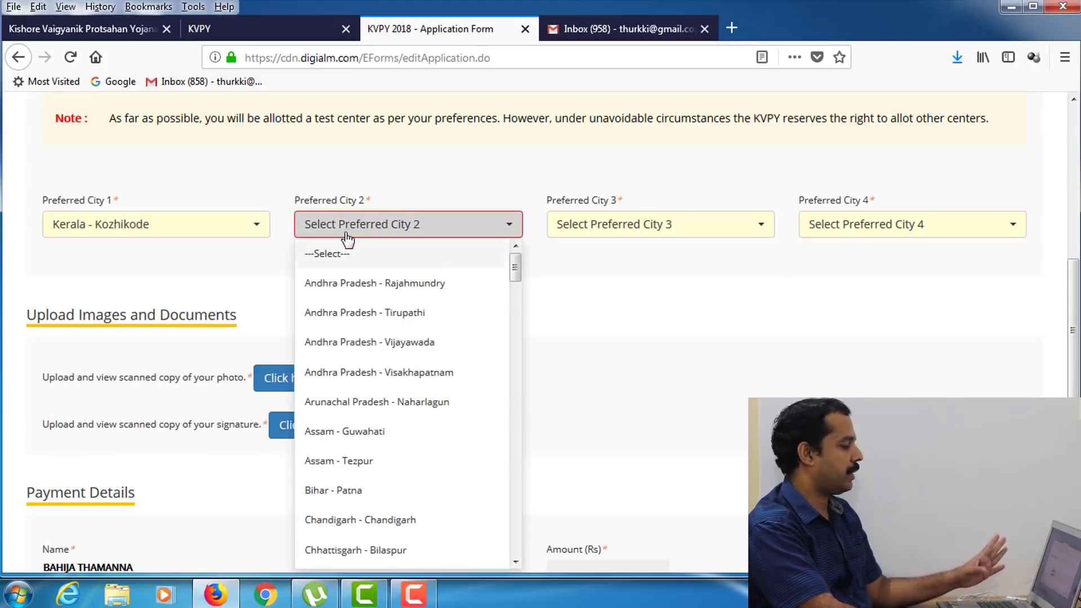
{"action": "scroll", "coordinate": [398, 439], "scroll_direction": "down", "scroll_amount": 10}
{"action": "scroll", "coordinate": [400, 442], "scroll_direction": "down", "scroll_amount": 2}
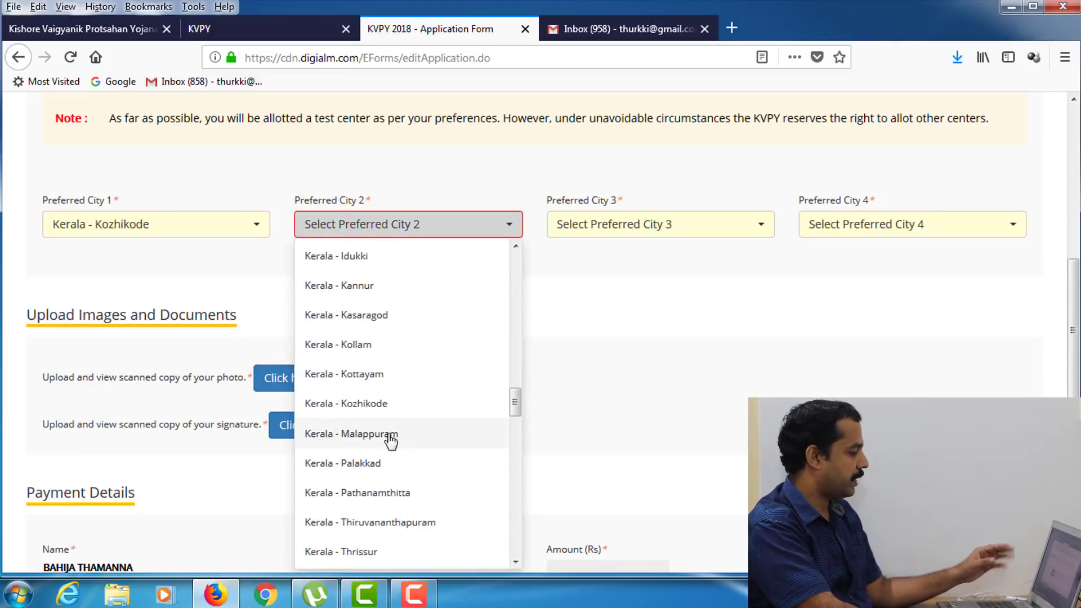
{"action": "left_click", "coordinate": [406, 439]}
{"action": "left_click", "coordinate": [659, 224]}
{"action": "scroll", "coordinate": [629, 477], "scroll_direction": "down", "scroll_amount": 8}
{"action": "scroll", "coordinate": [629, 476], "scroll_direction": "down", "scroll_amount": 6}
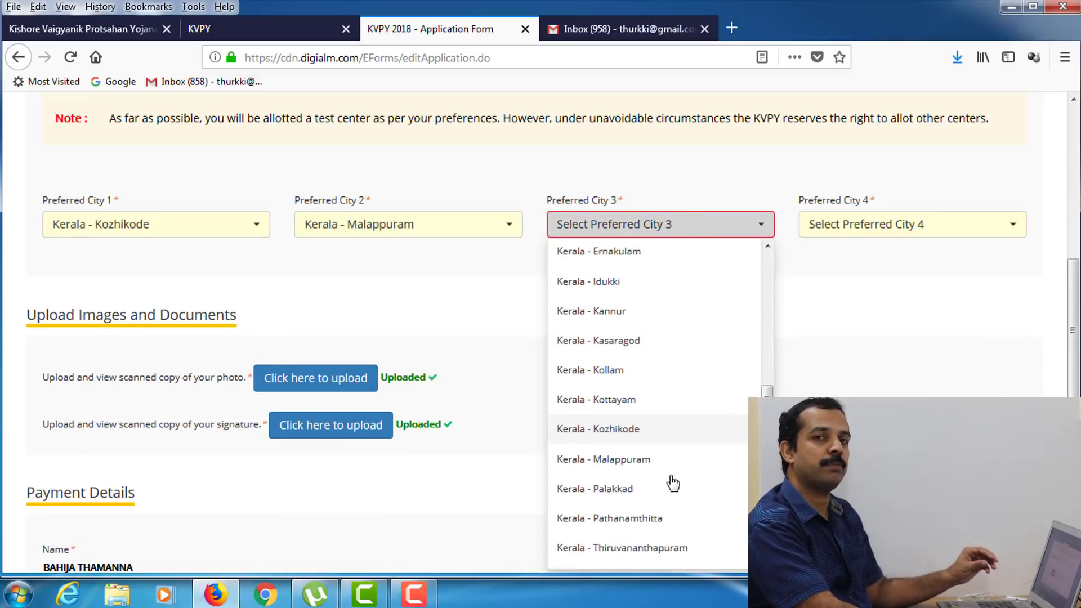
{"action": "left_click", "coordinate": [608, 347]}
{"action": "left_click", "coordinate": [868, 237]}
{"action": "scroll", "coordinate": [879, 366], "scroll_direction": "down", "scroll_amount": 14}
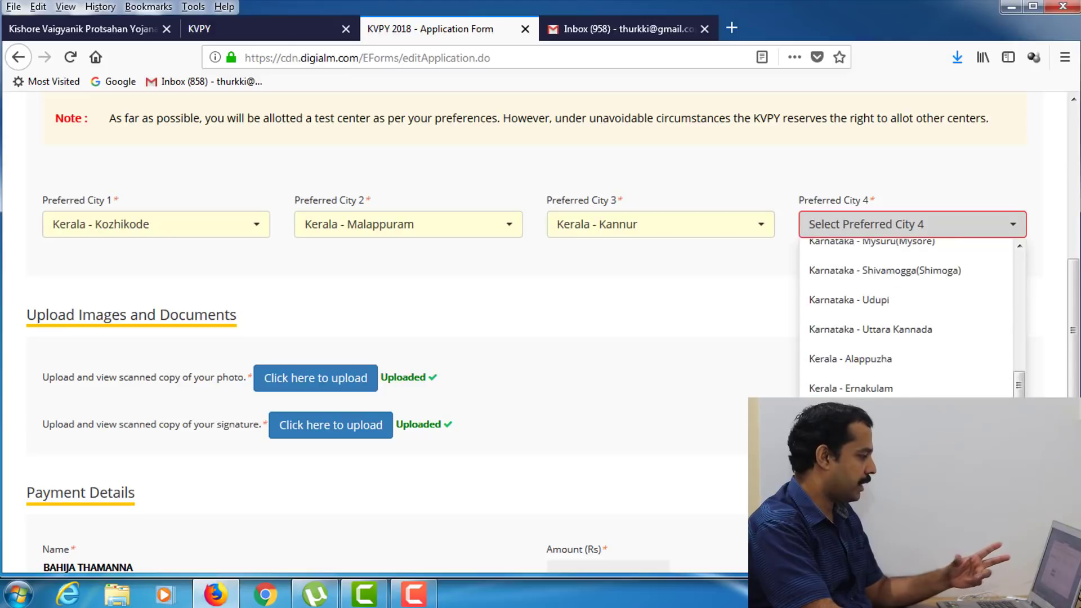
{"action": "scroll", "coordinate": [881, 389], "scroll_direction": "up", "scroll_amount": 4}
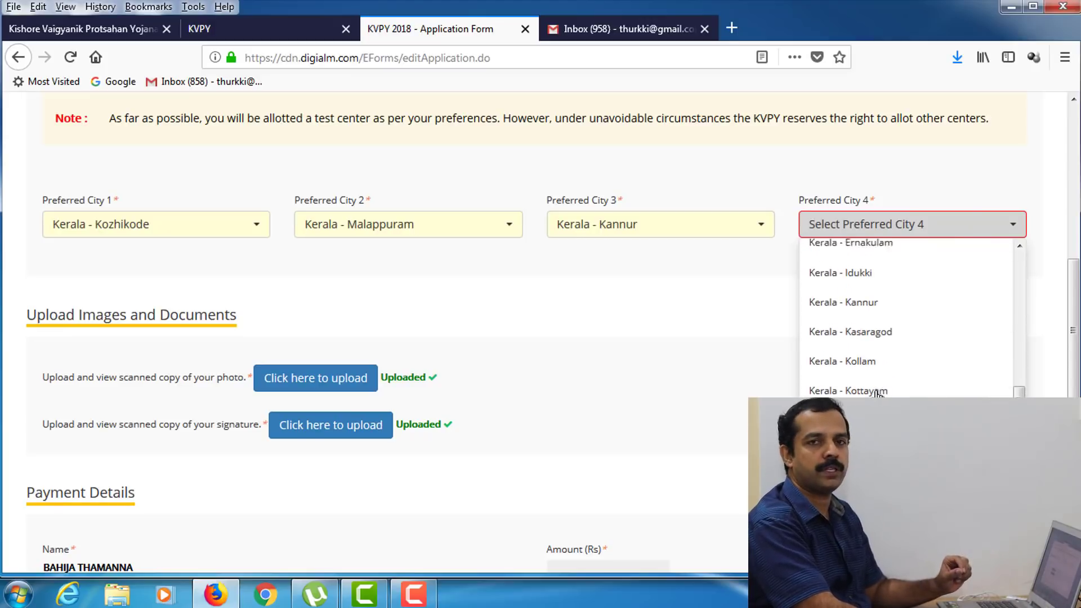
{"action": "scroll", "coordinate": [882, 366], "scroll_direction": "down", "scroll_amount": 3}
{"action": "left_click", "coordinate": [850, 388]}
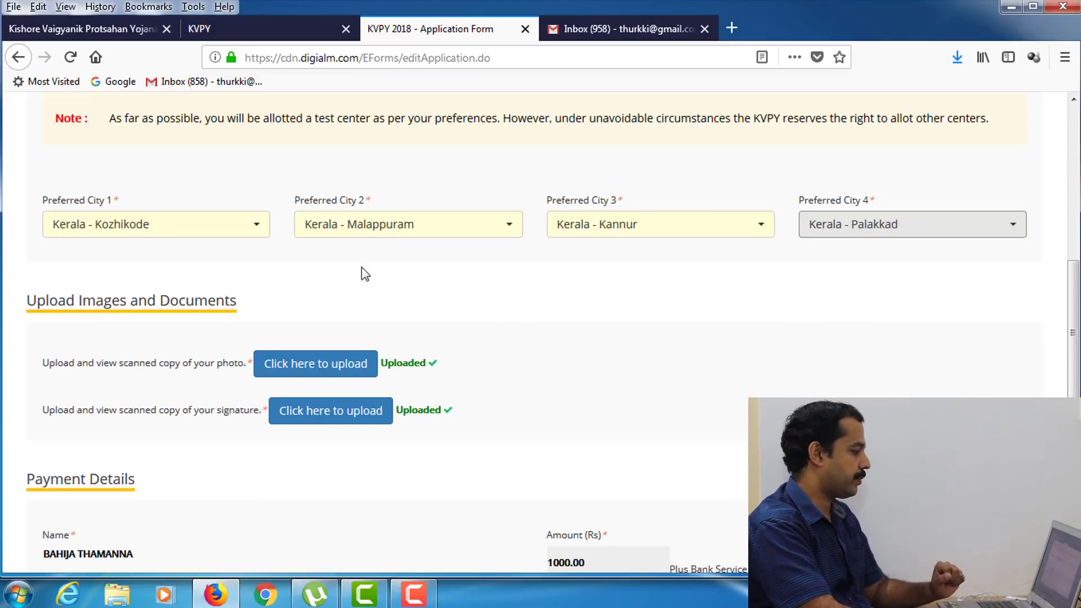
{"action": "scroll", "coordinate": [508, 306], "scroll_direction": "down", "scroll_amount": 1}
{"action": "scroll", "coordinate": [511, 313], "scroll_direction": "down", "scroll_amount": 6}
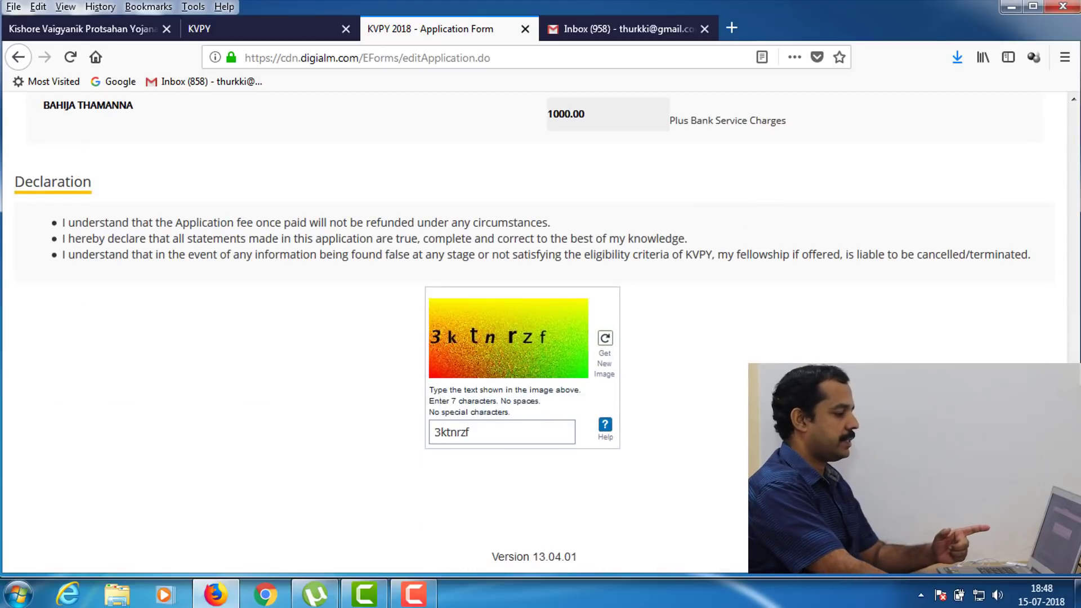
- Submit the application and confirm proceeding to the BillDesk payment page
{"action": "key", "text": "Return"}
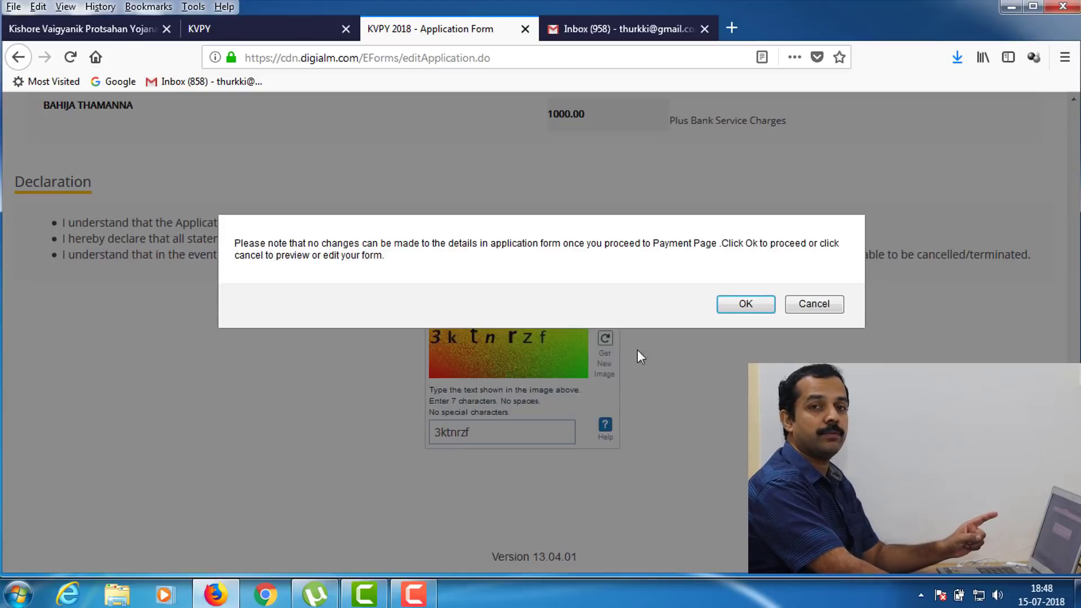
{"action": "left_click", "coordinate": [745, 304]}
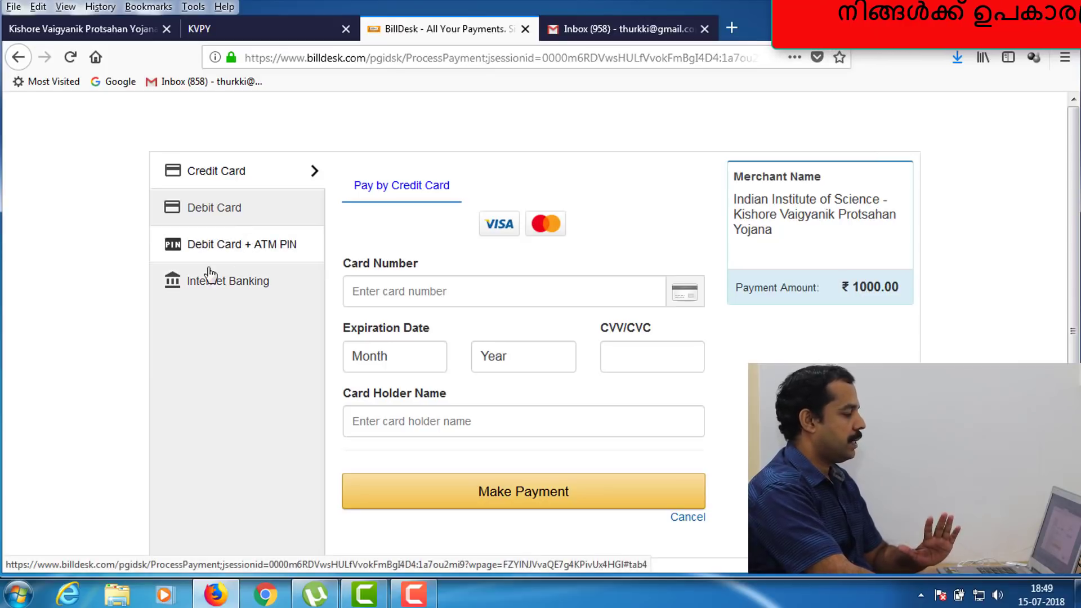
- Pay the ₹1000.00 fee on BillDesk by State Bank of India internet banking
{"action": "left_click", "coordinate": [224, 289]}
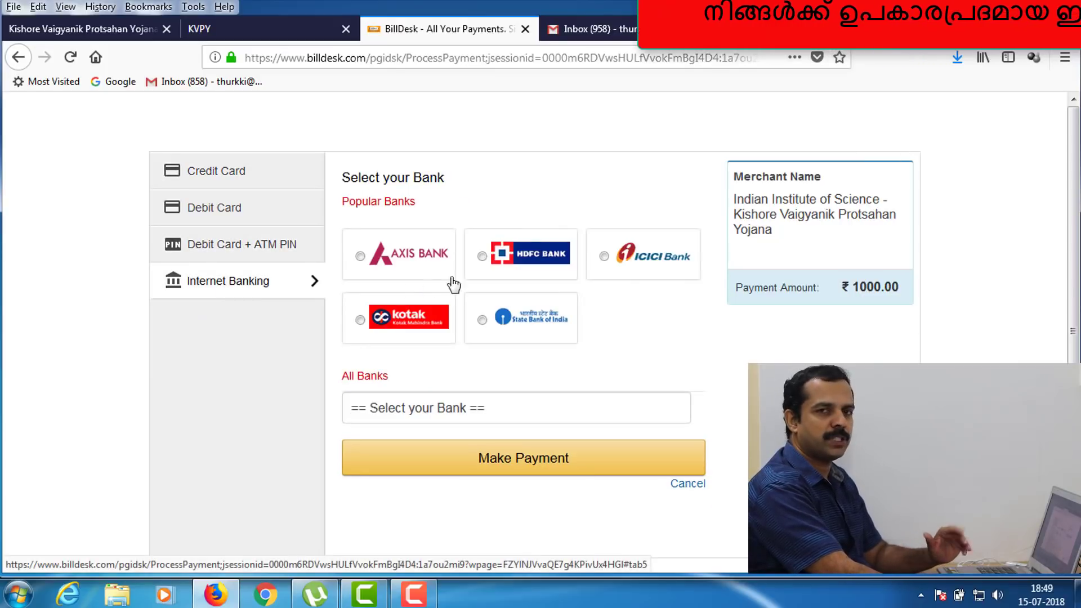
{"action": "left_click", "coordinate": [483, 320]}
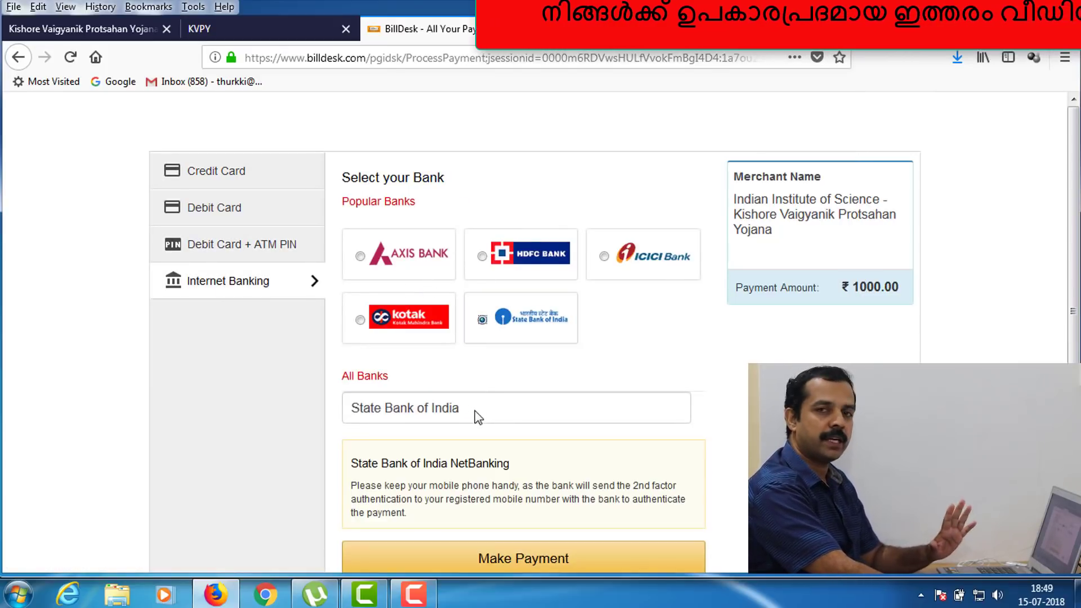
{"action": "scroll", "coordinate": [528, 412], "scroll_direction": "down", "scroll_amount": 2}
{"action": "left_click", "coordinate": [524, 519]}
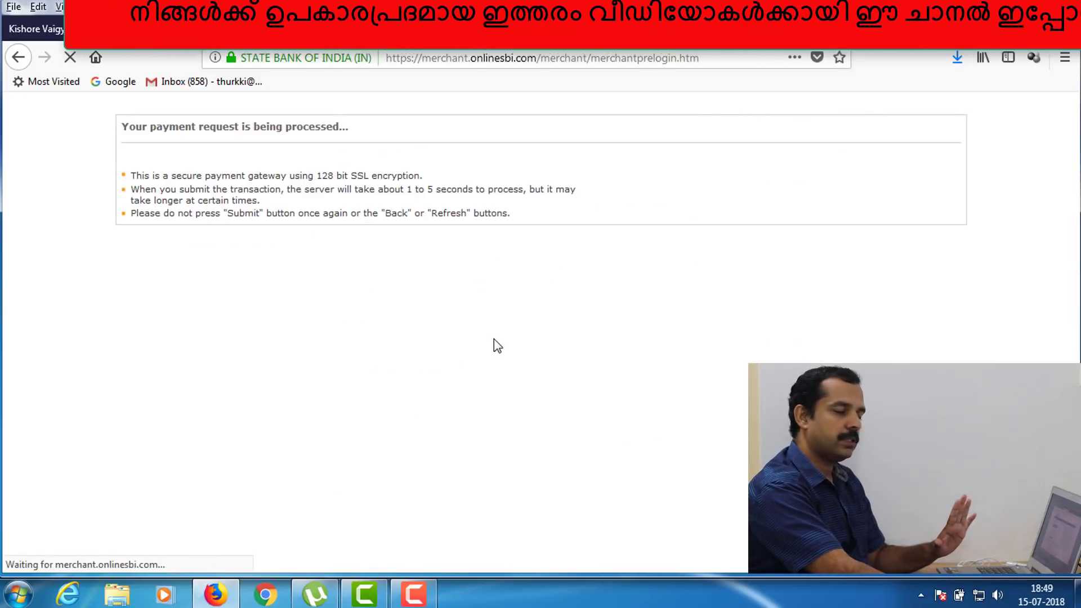
- Log in to SBI personal banking with the username and password, then confirm the SMS high security password
{"action": "left_click", "coordinate": [299, 314]}
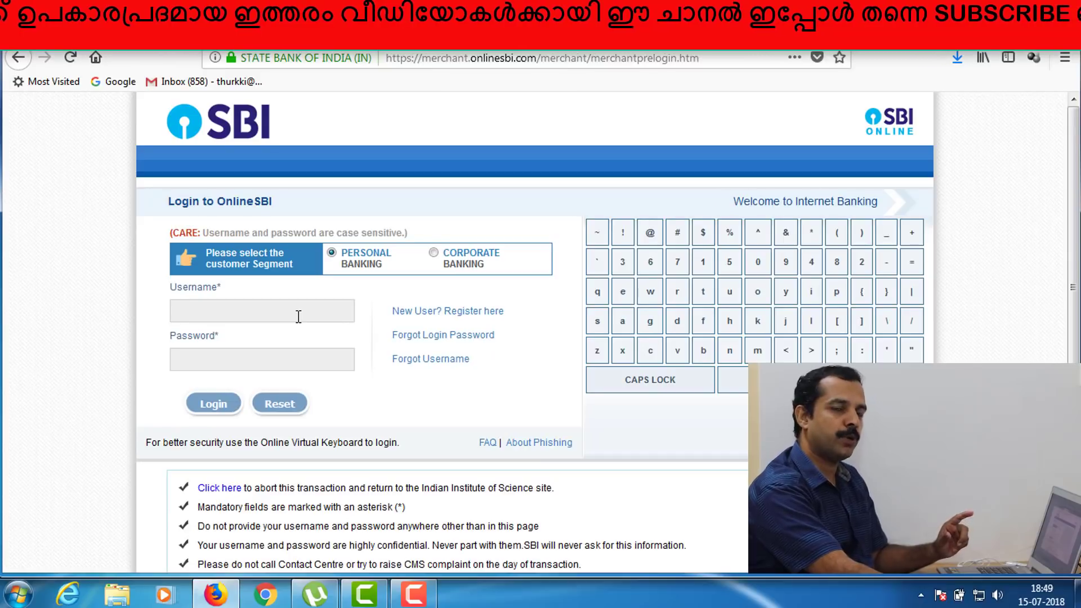
{"action": "type", "text": "thurki"}
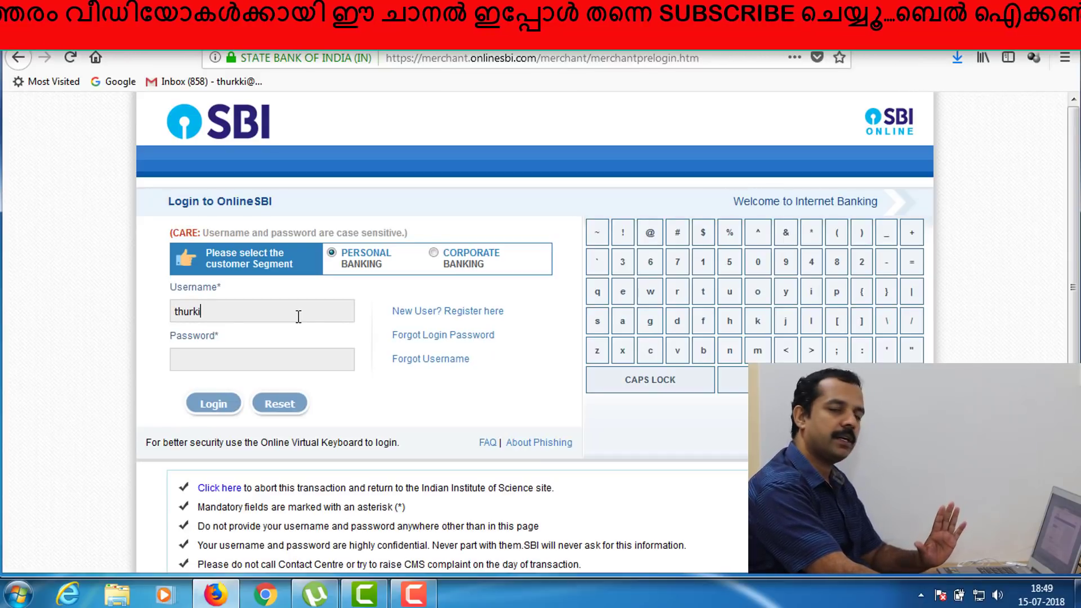
{"action": "key", "text": "BackSpace"}
{"action": "type", "text": "ki"}
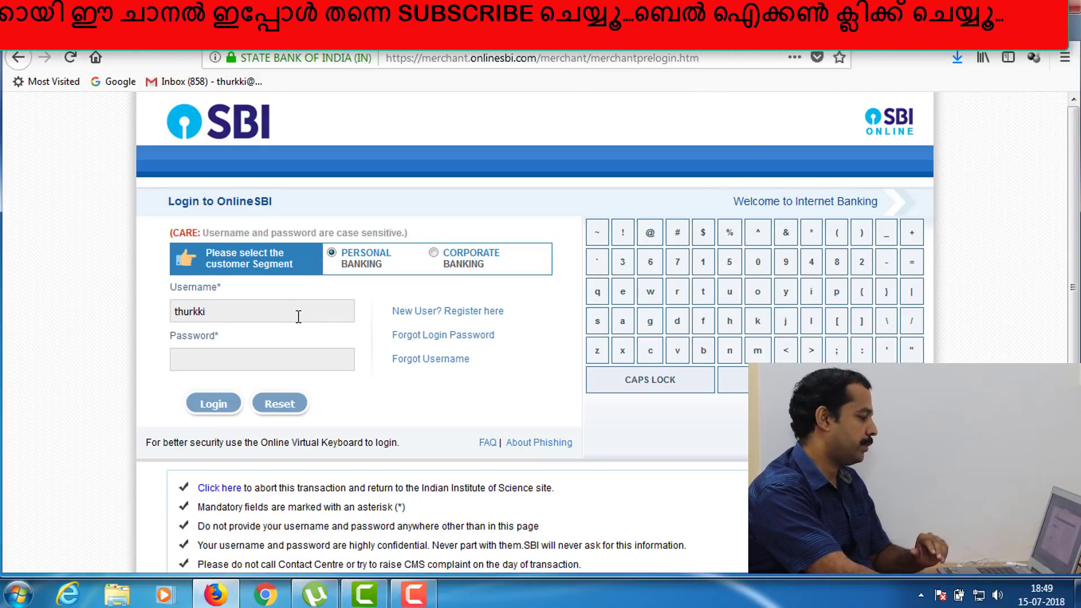
{"action": "key", "text": "Tab"}
{"action": "type", "text": "*********"}
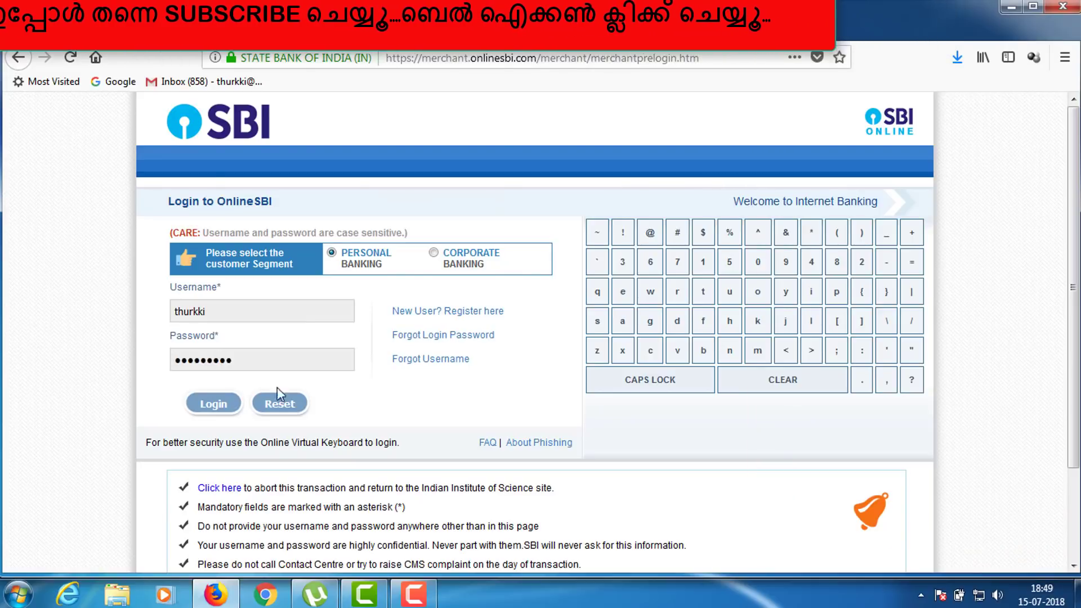
{"action": "left_click", "coordinate": [209, 405]}
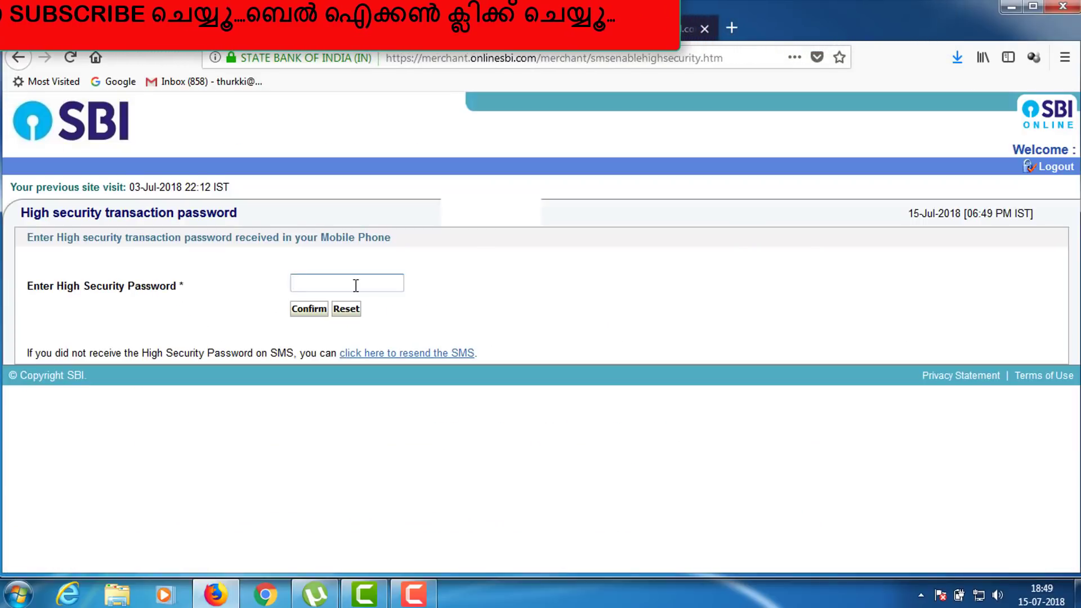
{"action": "type", "text": "********"}
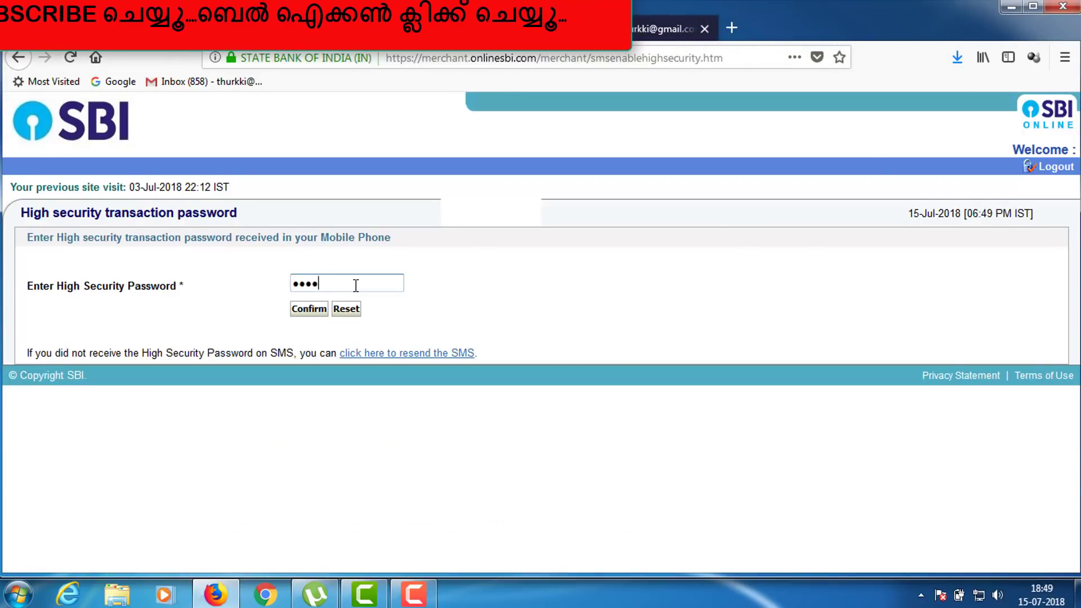
{"action": "left_click", "coordinate": [307, 310]}
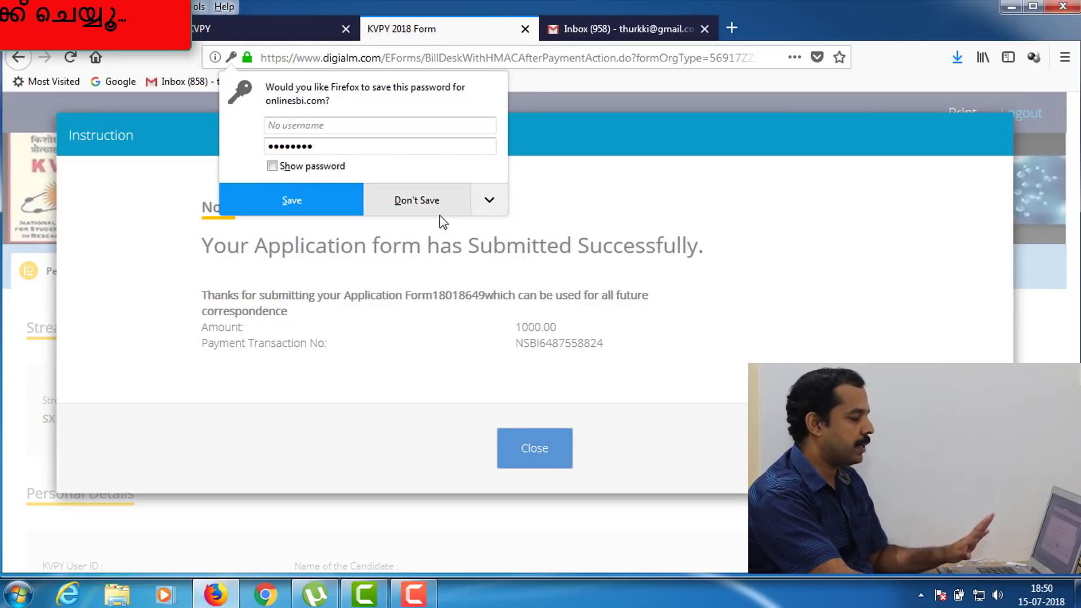
- Decline saving the bank password, dismiss the success notice, and review the submitted application details
{"action": "left_click", "coordinate": [430, 202]}
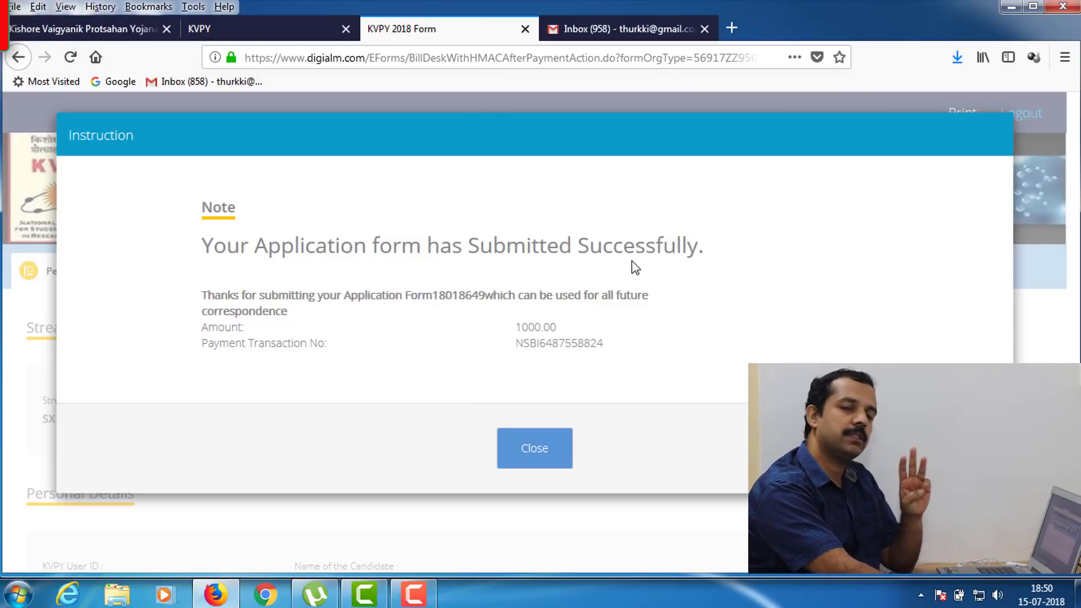
{"action": "left_click", "coordinate": [527, 449]}
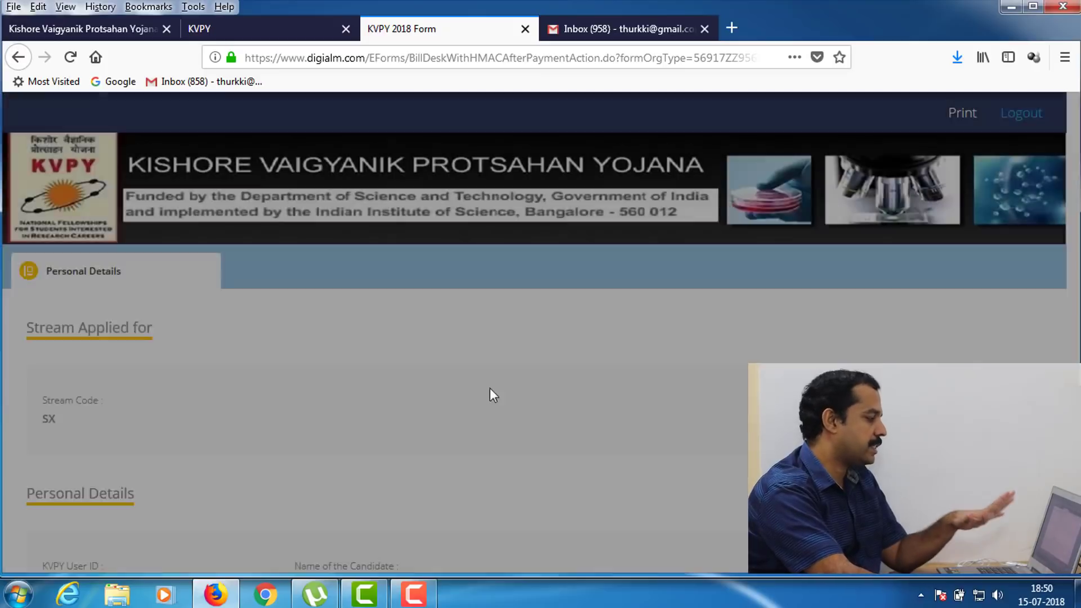
{"action": "scroll", "coordinate": [341, 342], "scroll_direction": "down", "scroll_amount": 20}
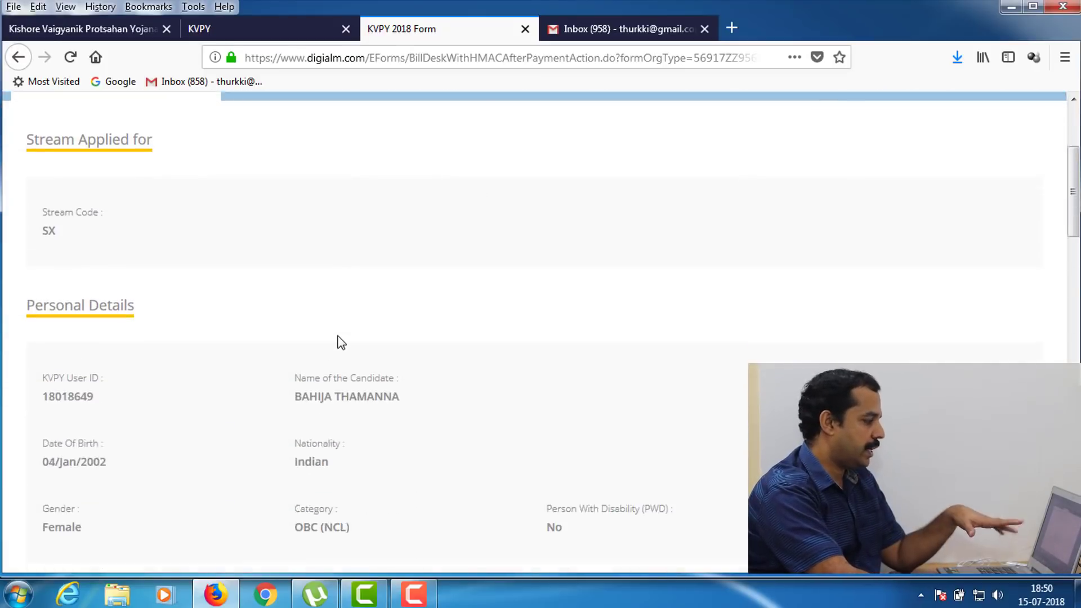
{"action": "scroll", "coordinate": [339, 336], "scroll_direction": "down", "scroll_amount": 8}
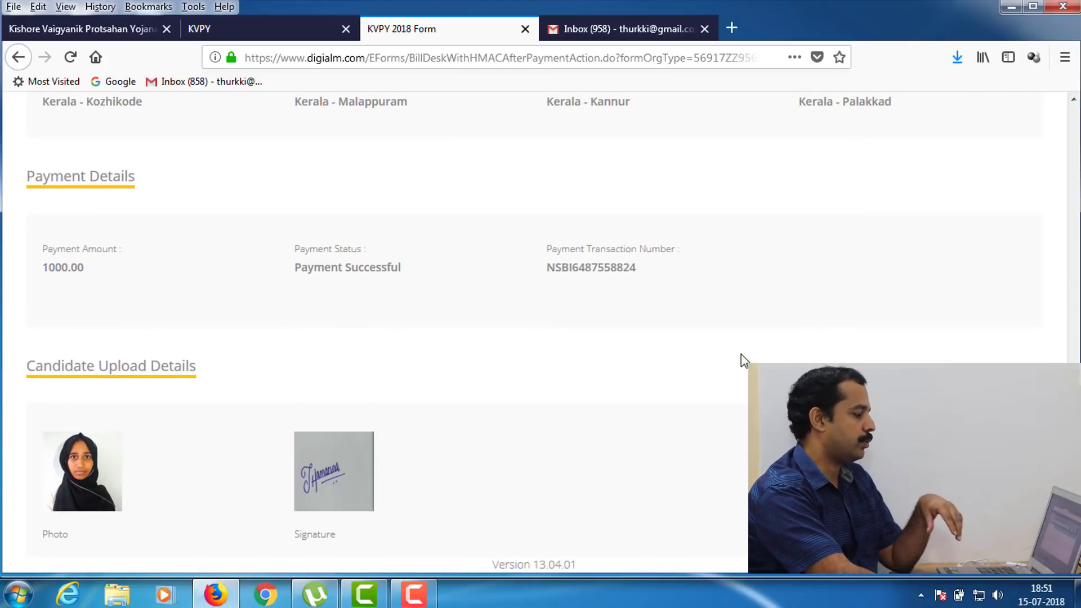
{"action": "scroll", "coordinate": [741, 355], "scroll_direction": "up", "scroll_amount": 20}
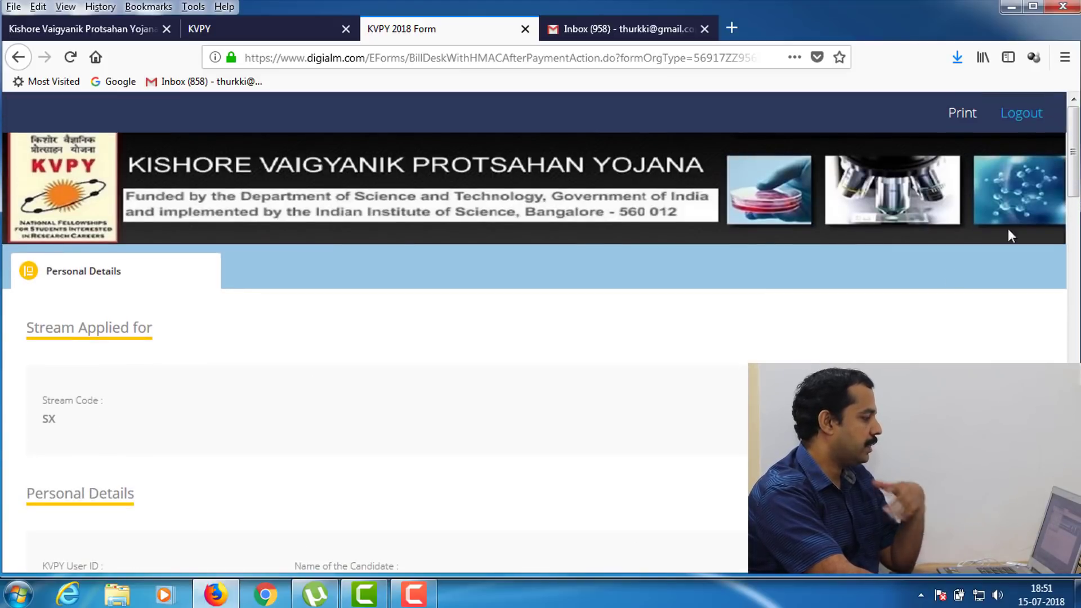
- Open printing for the confirmation page with Microsoft XPS Document Writer as the printer
{"action": "left_click", "coordinate": [963, 115]}
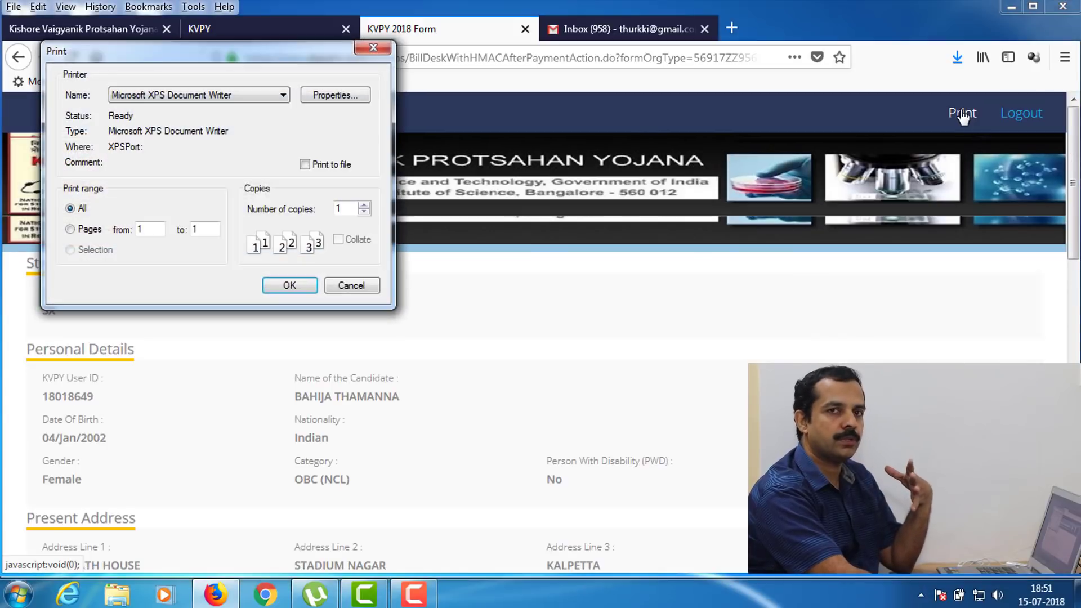
{"action": "left_click", "coordinate": [225, 96]}
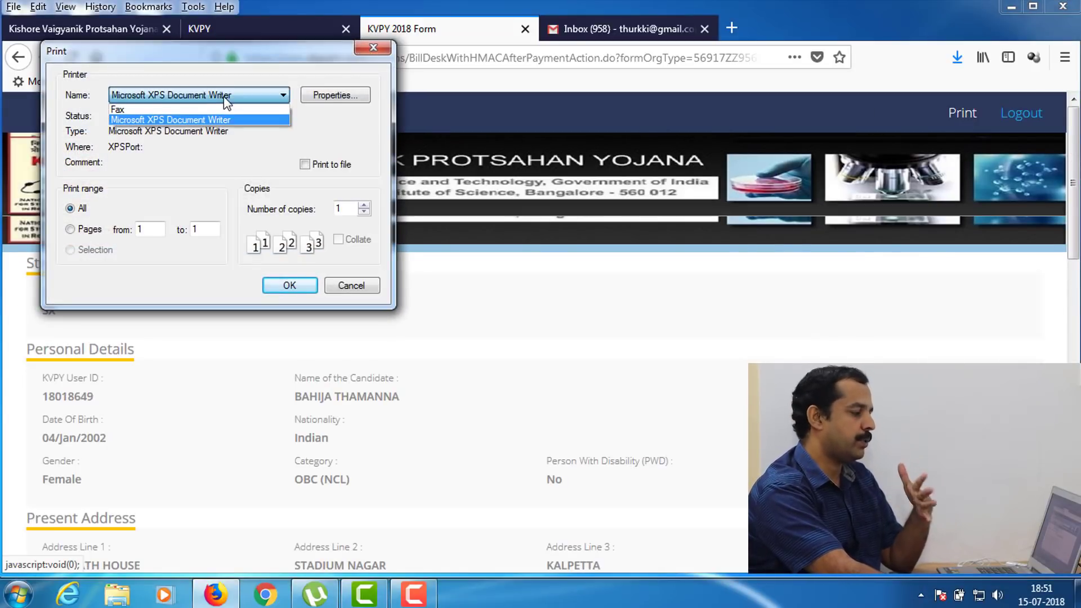
{"action": "left_click", "coordinate": [225, 105]}
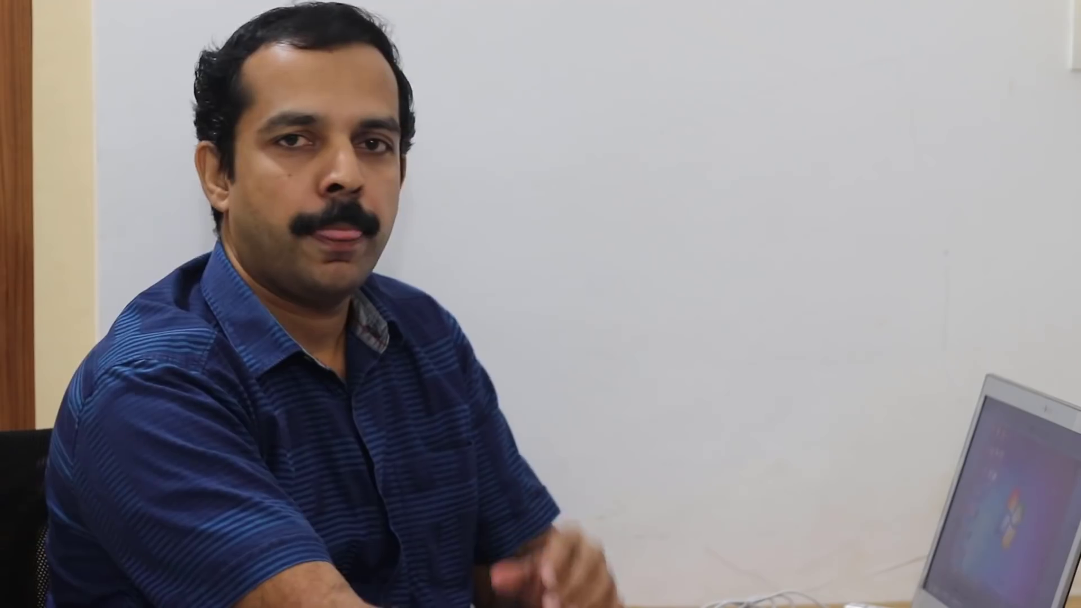